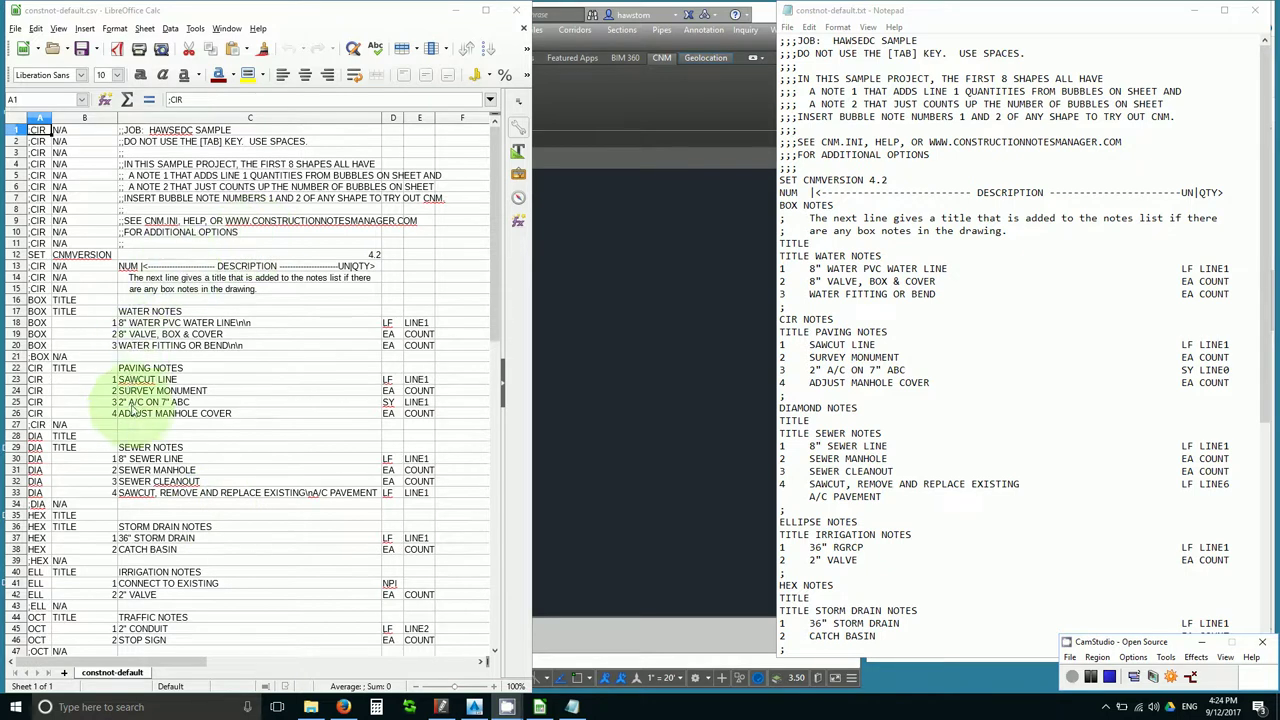
# Switch to the Civil 3D drawing and open the Construction Notes Manager (CNM) options
pyautogui.click(650, 510)
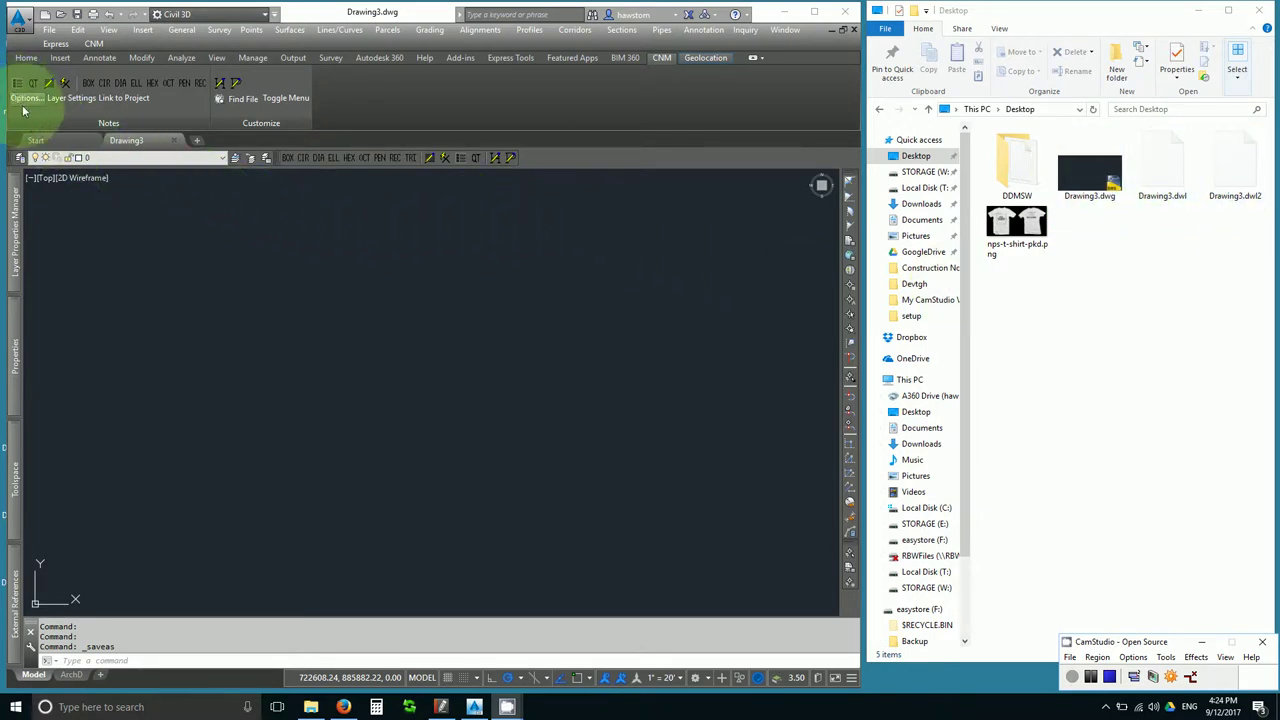
pyautogui.click(93, 46)
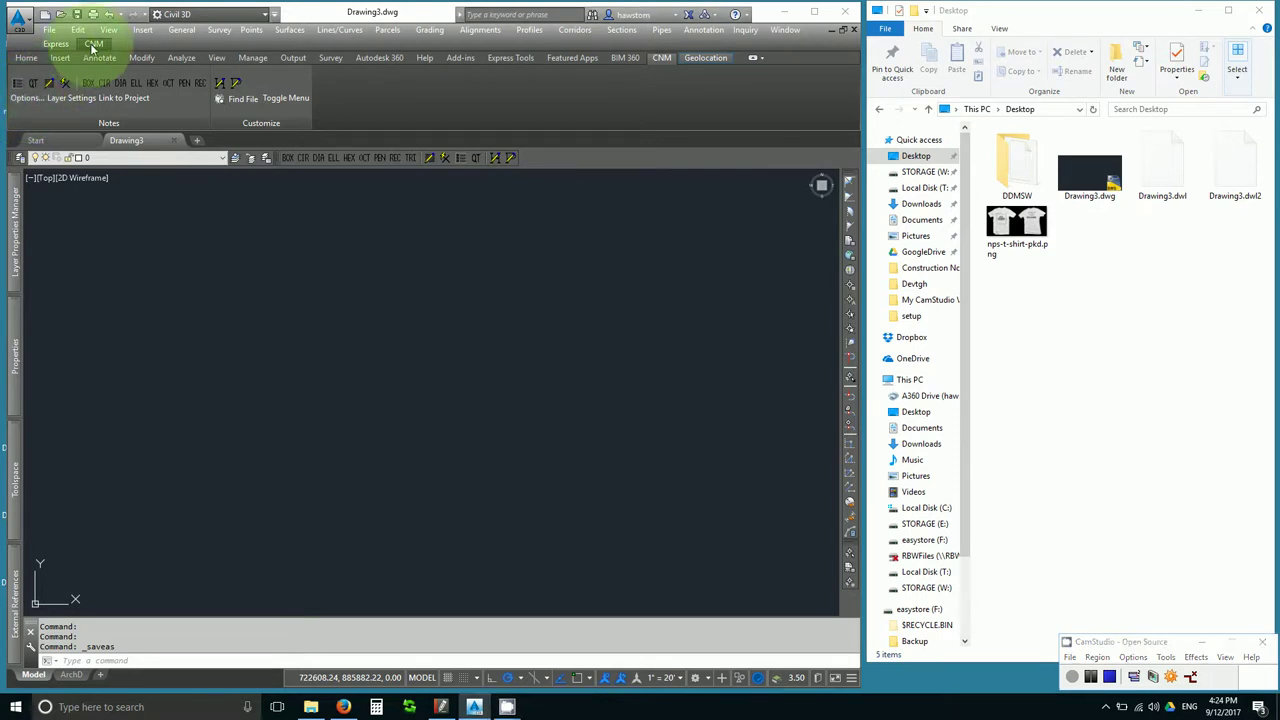
pyautogui.click(93, 46)
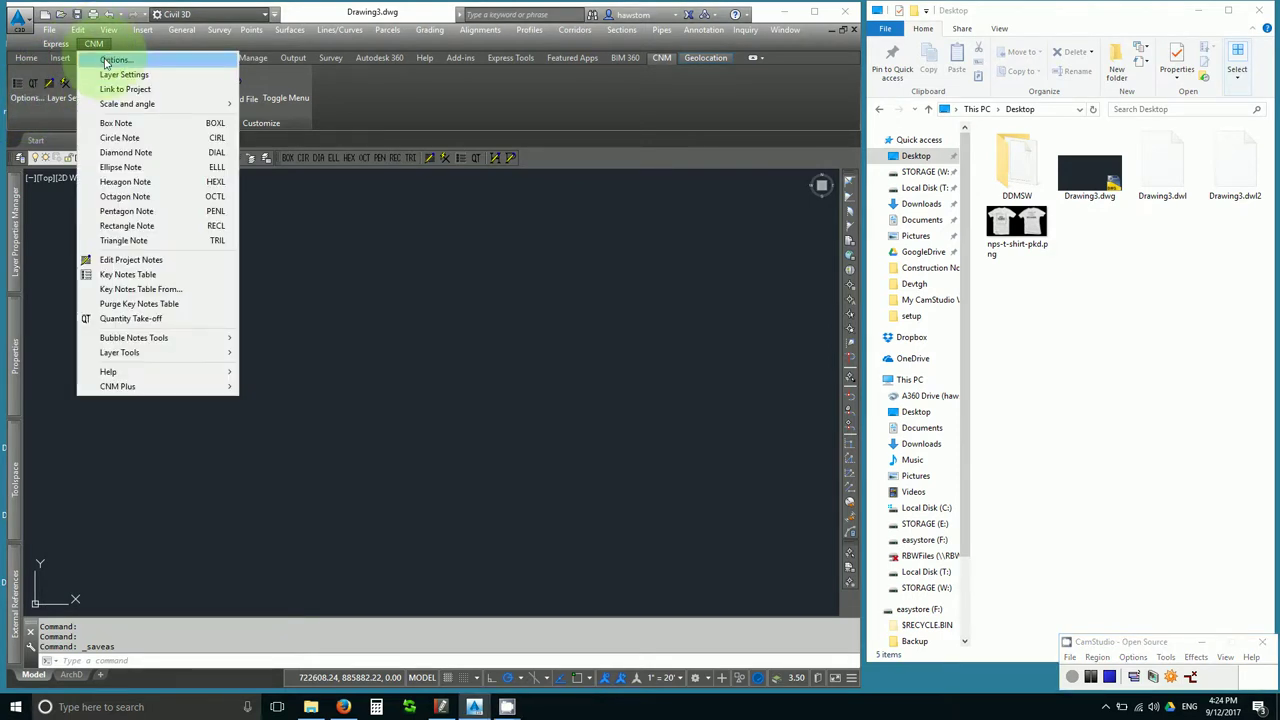
pyautogui.click(112, 55)
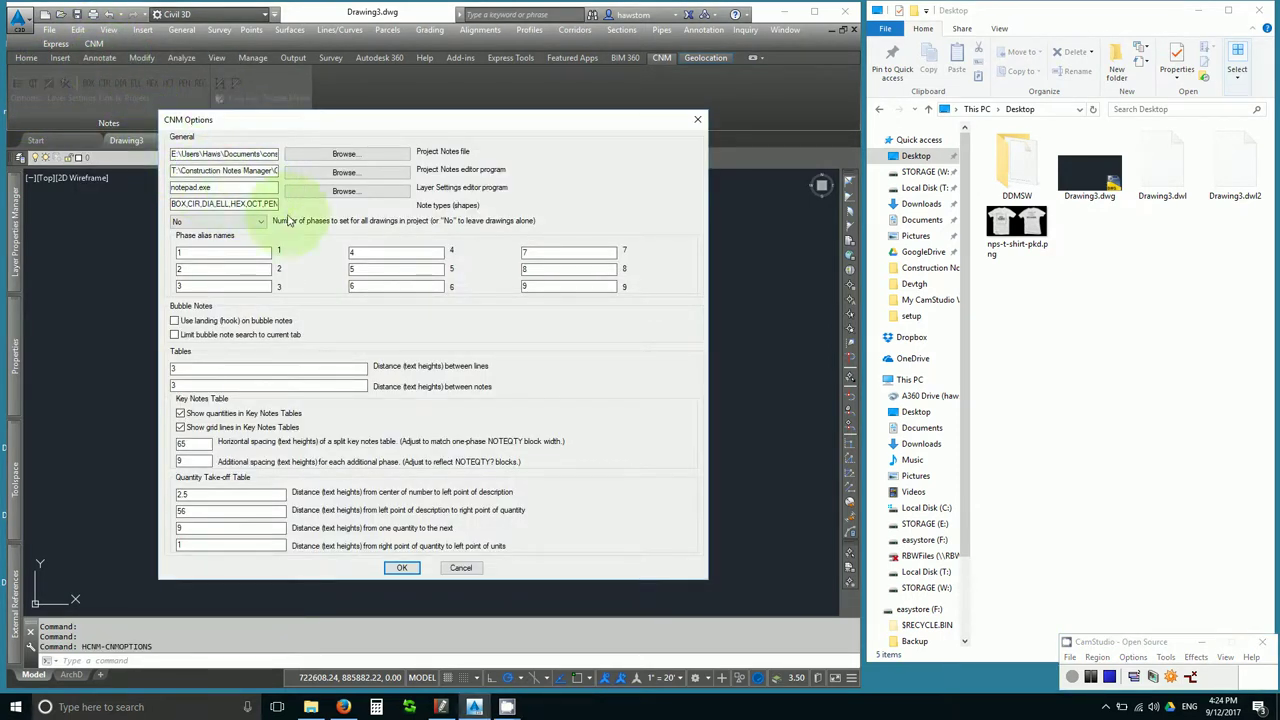
pyautogui.click(1112, 678)
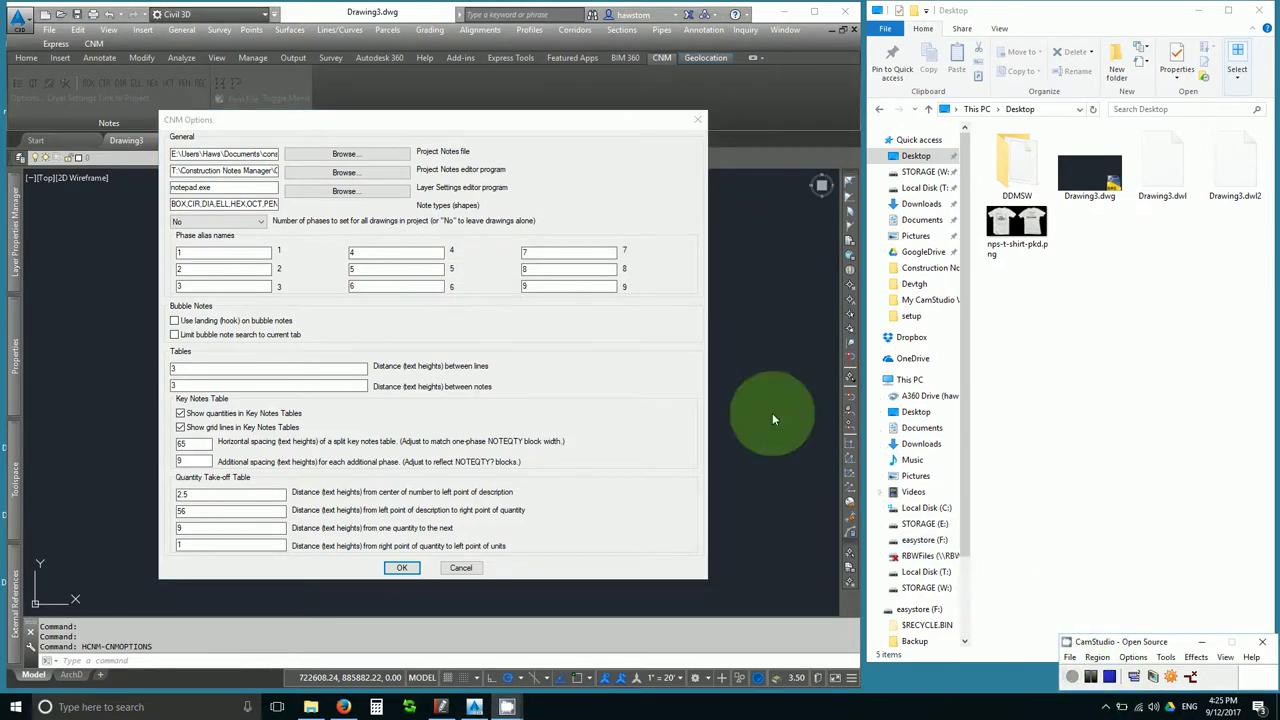
# Select CNMEdit.exe from the Construction Notes Manager folder as the project notes editor program and accept the options
pyautogui.click(336, 176)
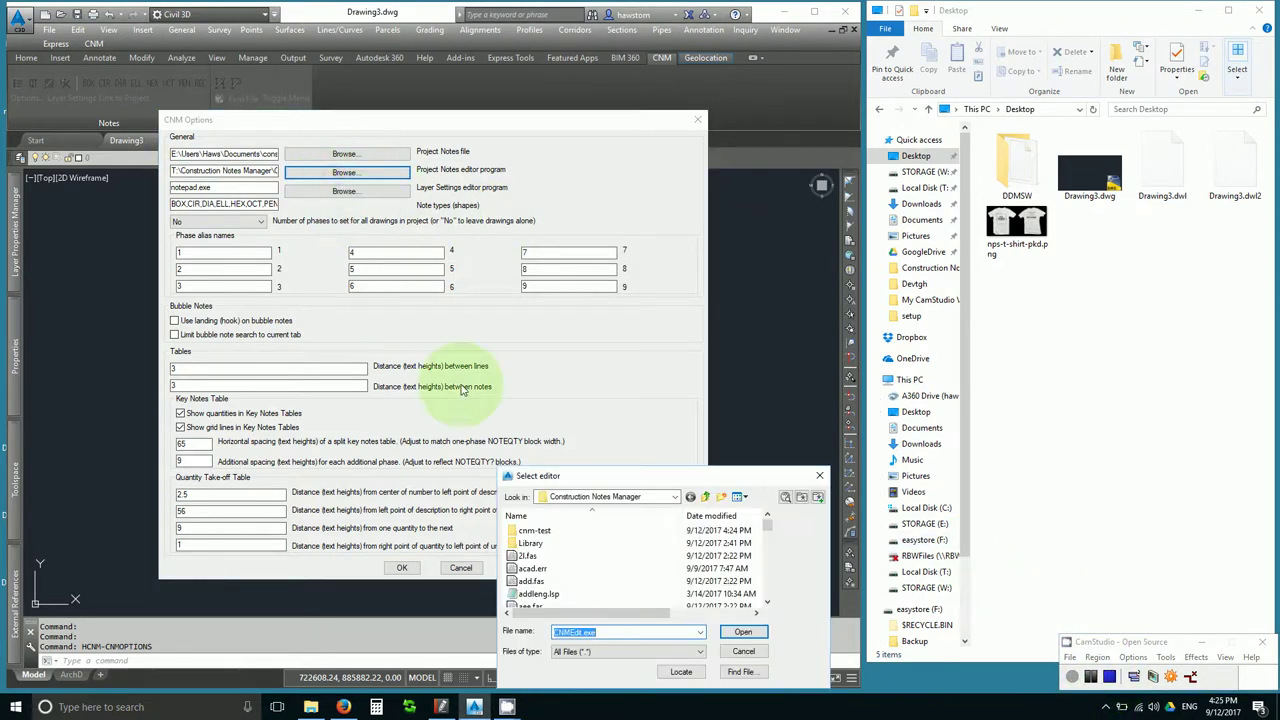
pyautogui.scroll(-5, 576, 542)
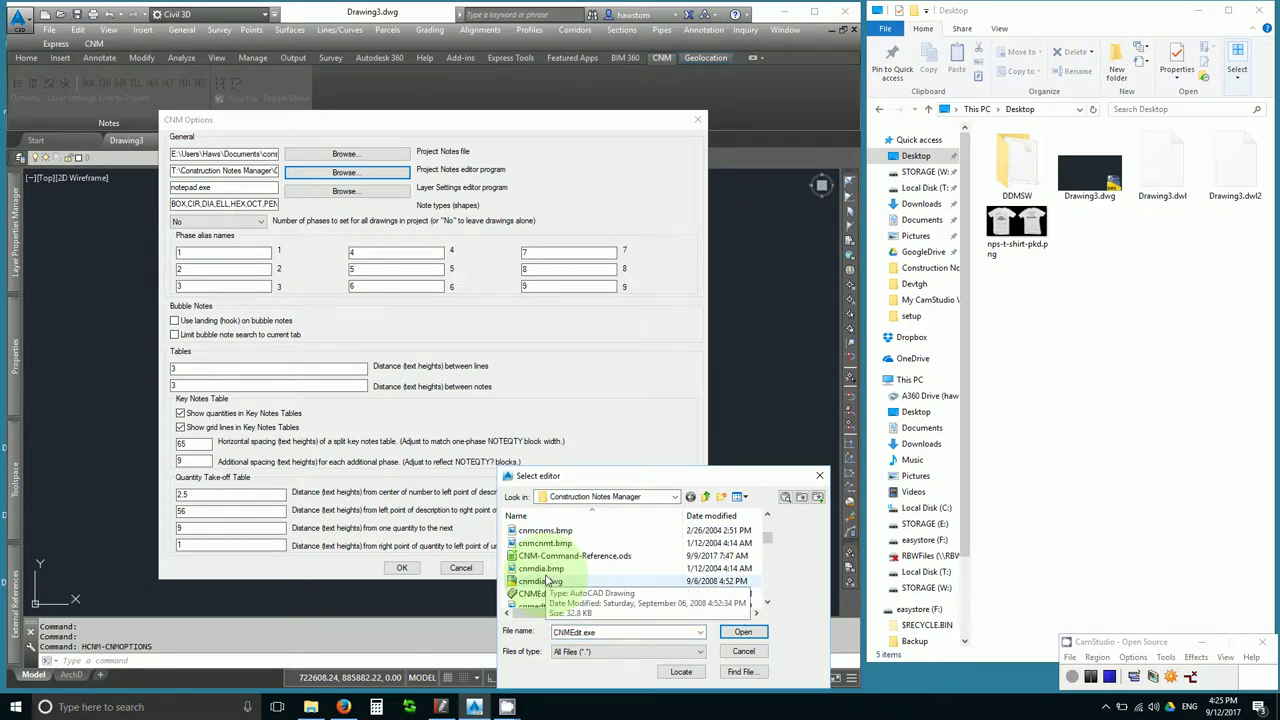
pyautogui.click(525, 595)
pyautogui.click(743, 632)
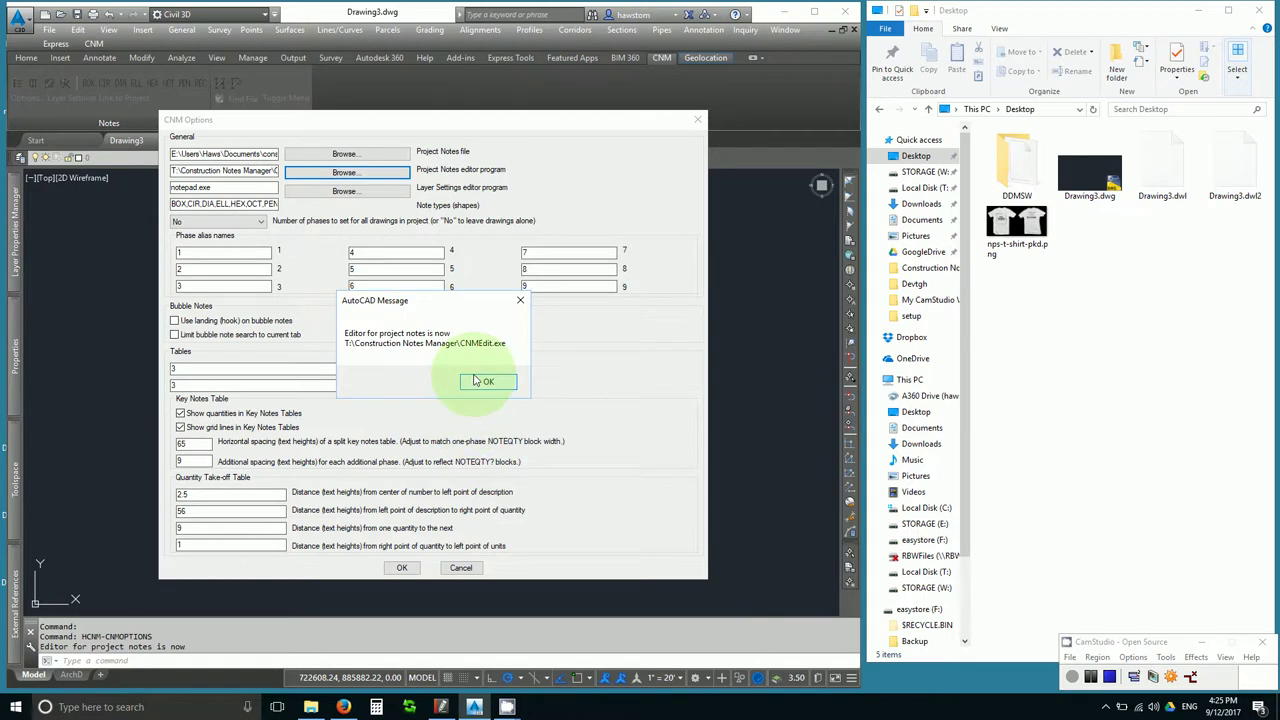
pyautogui.click(486, 383)
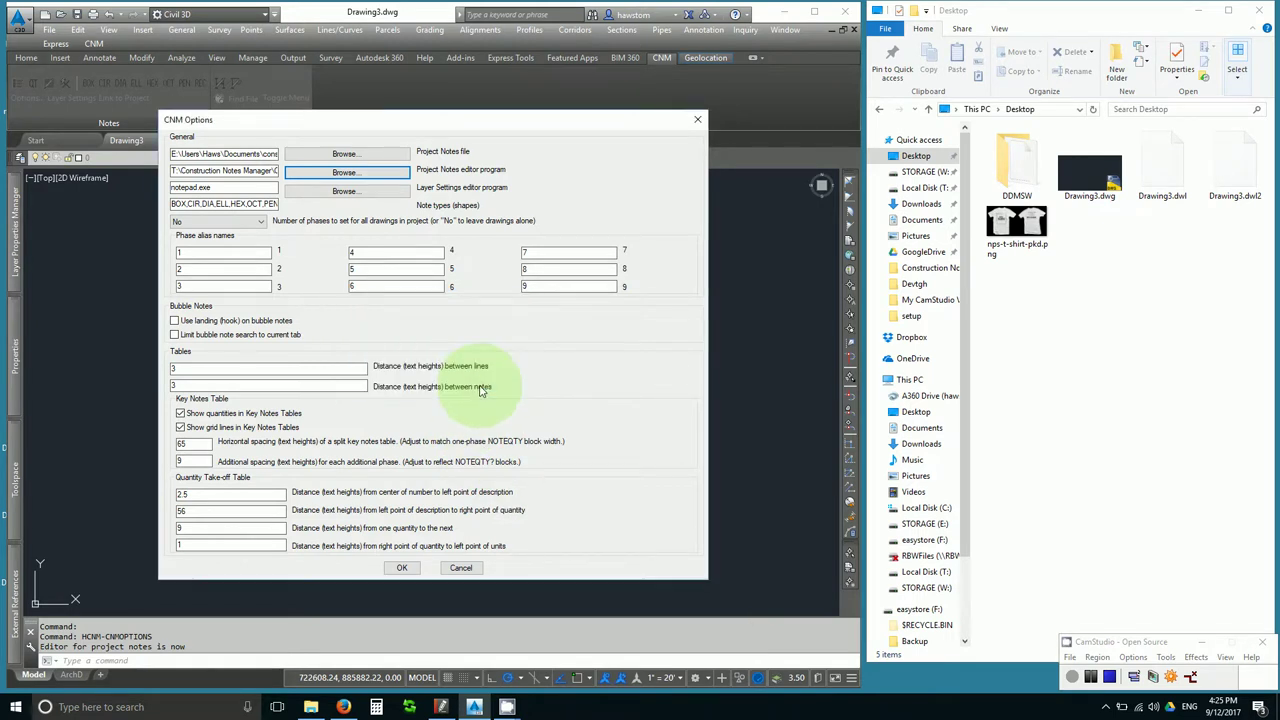
pyautogui.doubleClick(245, 171)
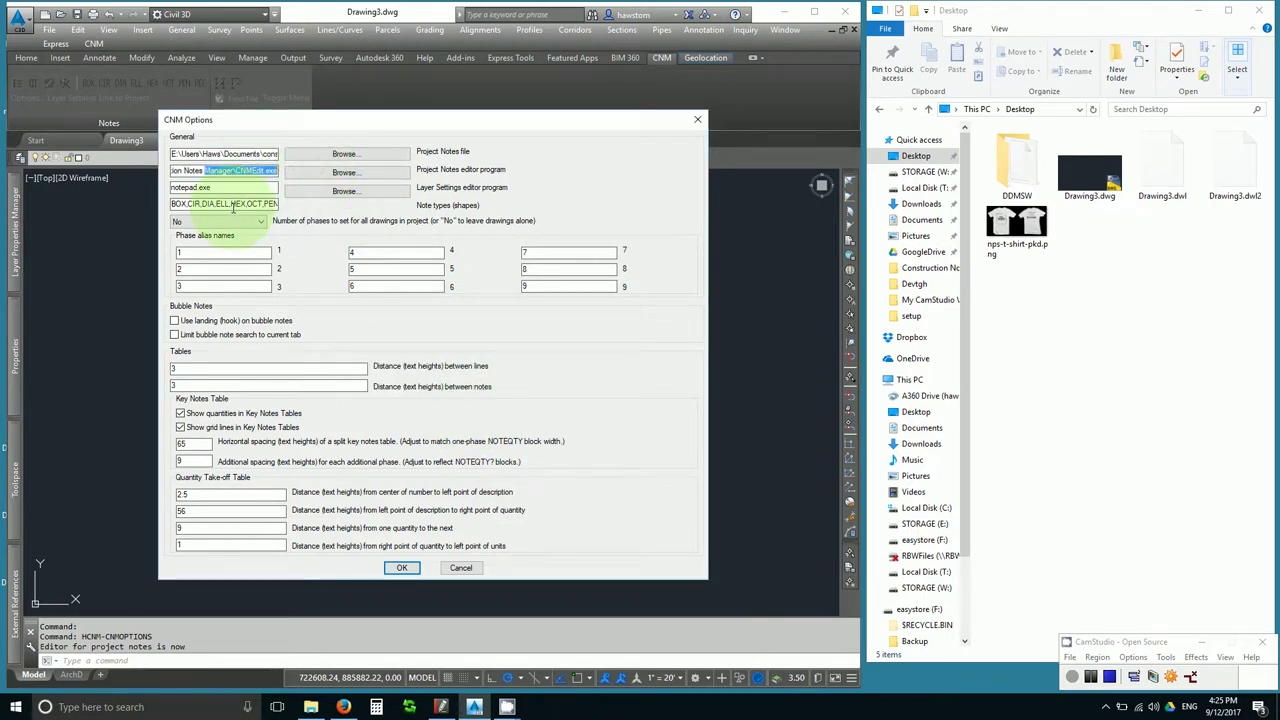
pyautogui.click(401, 567)
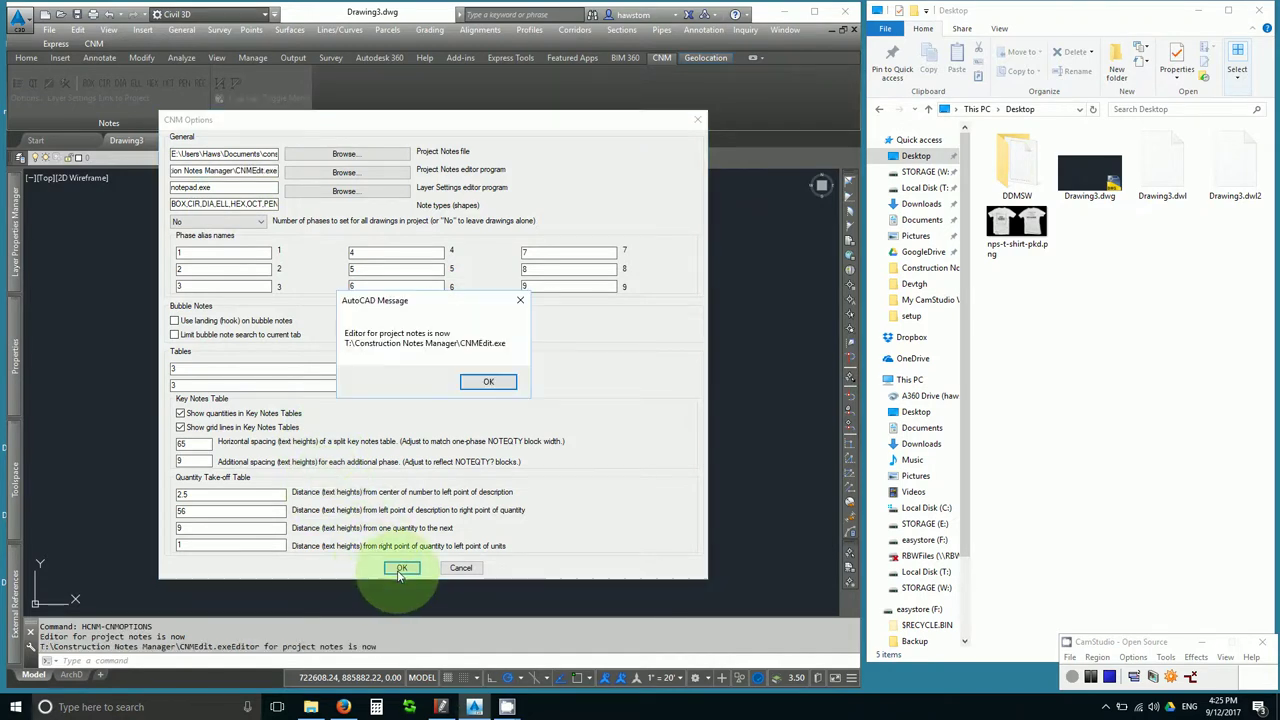
pyautogui.click(487, 383)
pyautogui.click(401, 567)
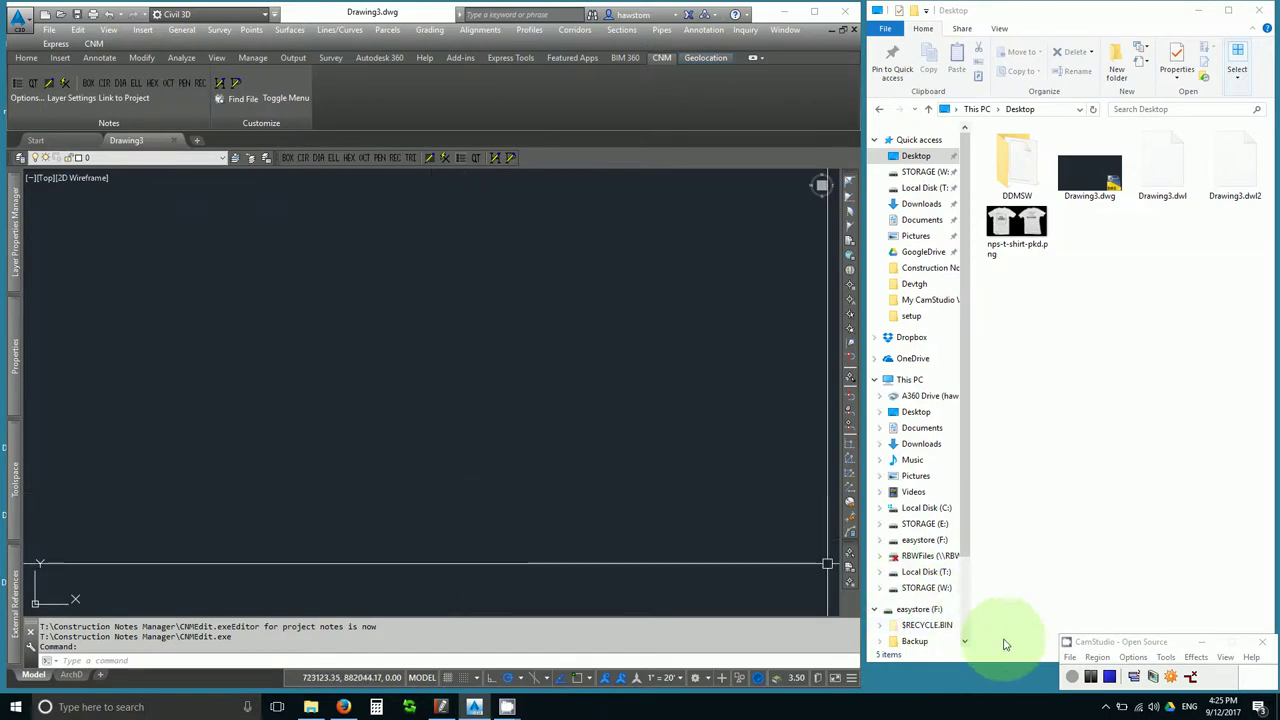
# Open the project notes for editing, accepting the settings copy for this new drawing folder, and exit the editor without saving
pyautogui.click(1088, 676)
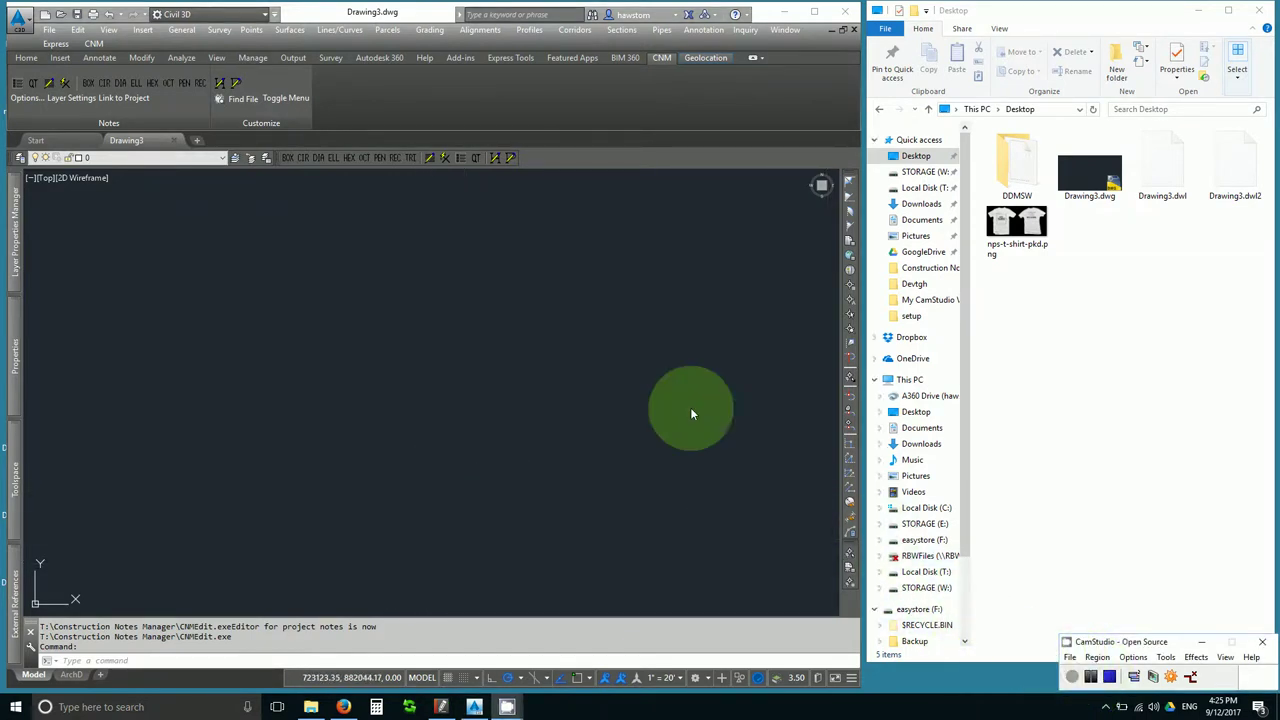
pyautogui.click(432, 160)
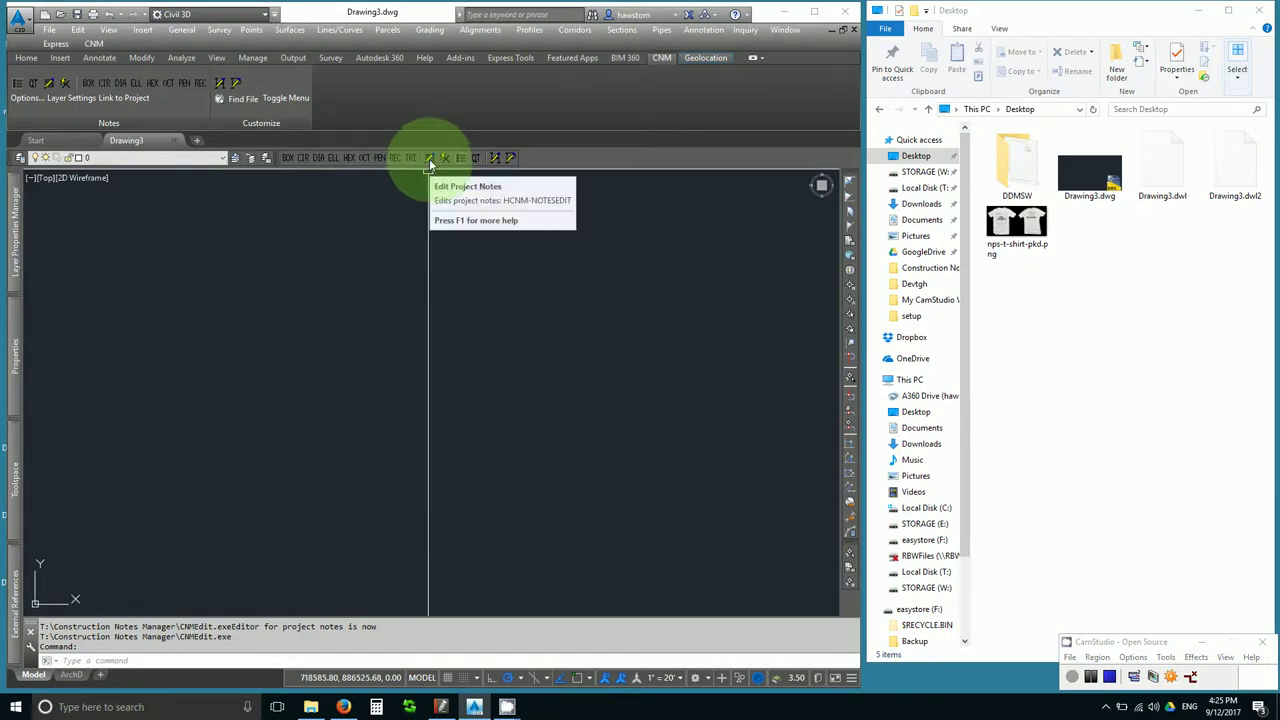
pyautogui.click(429, 158)
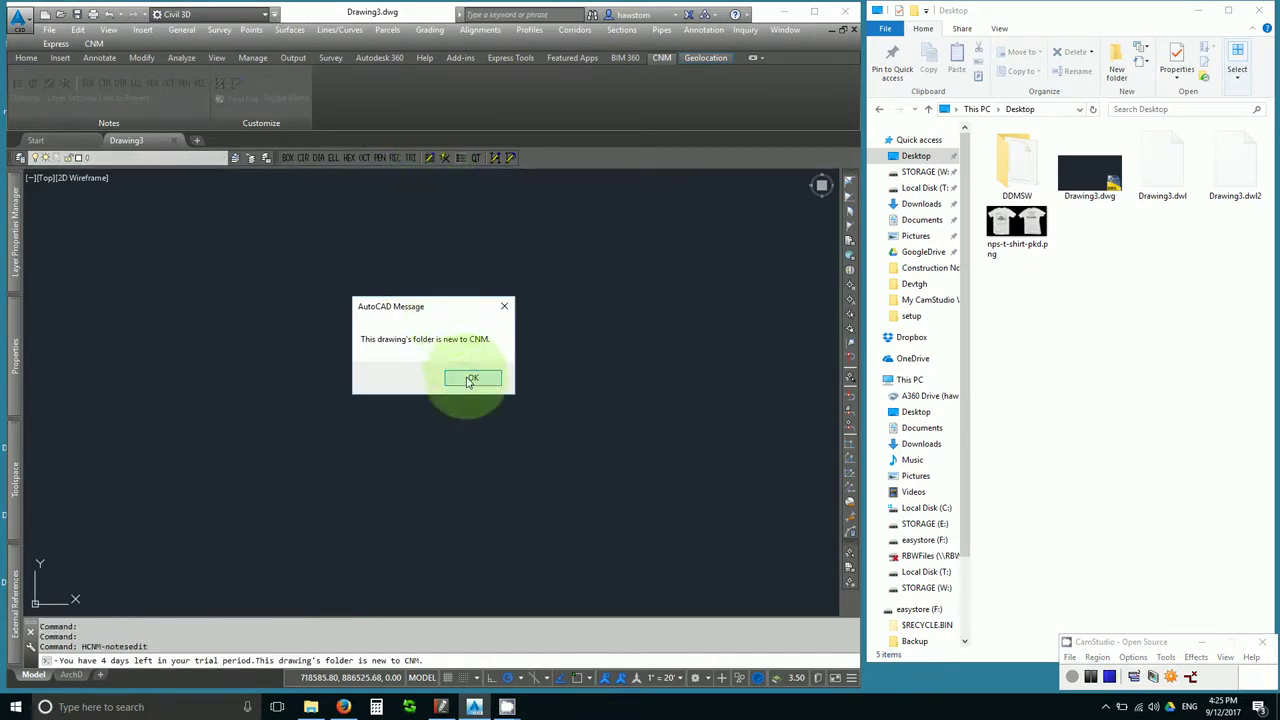
pyautogui.click(472, 378)
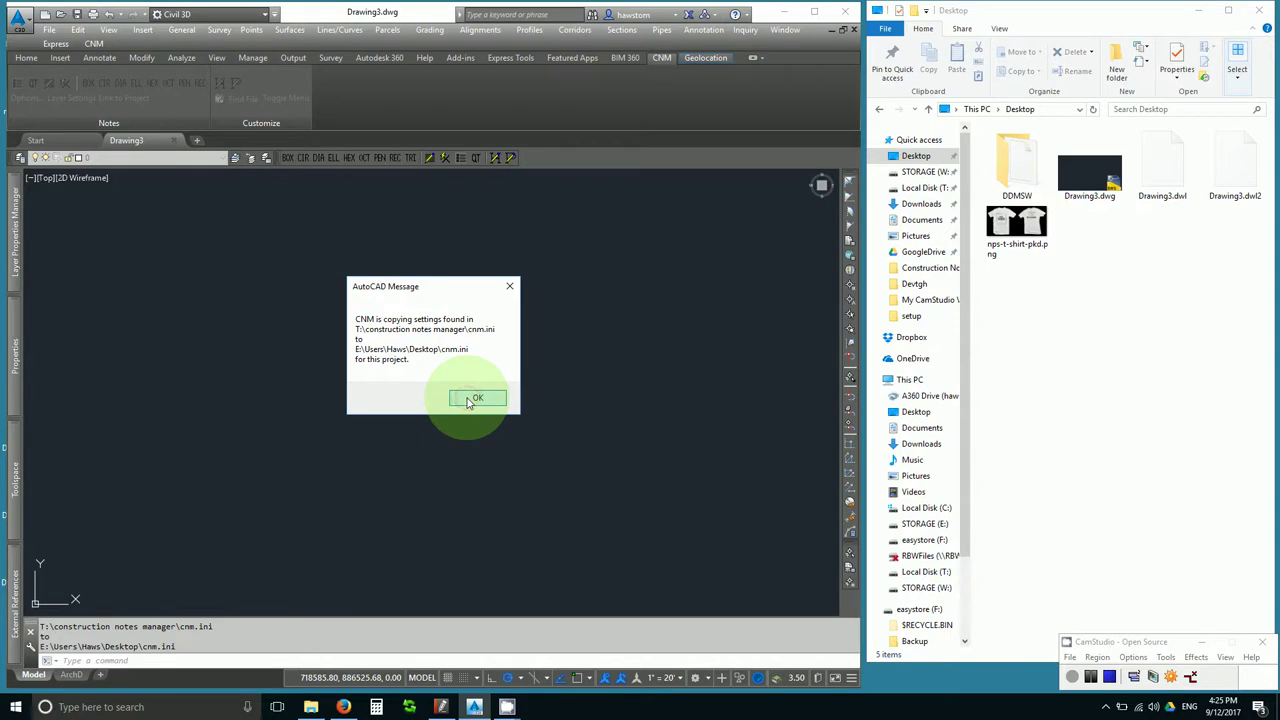
pyautogui.click(468, 399)
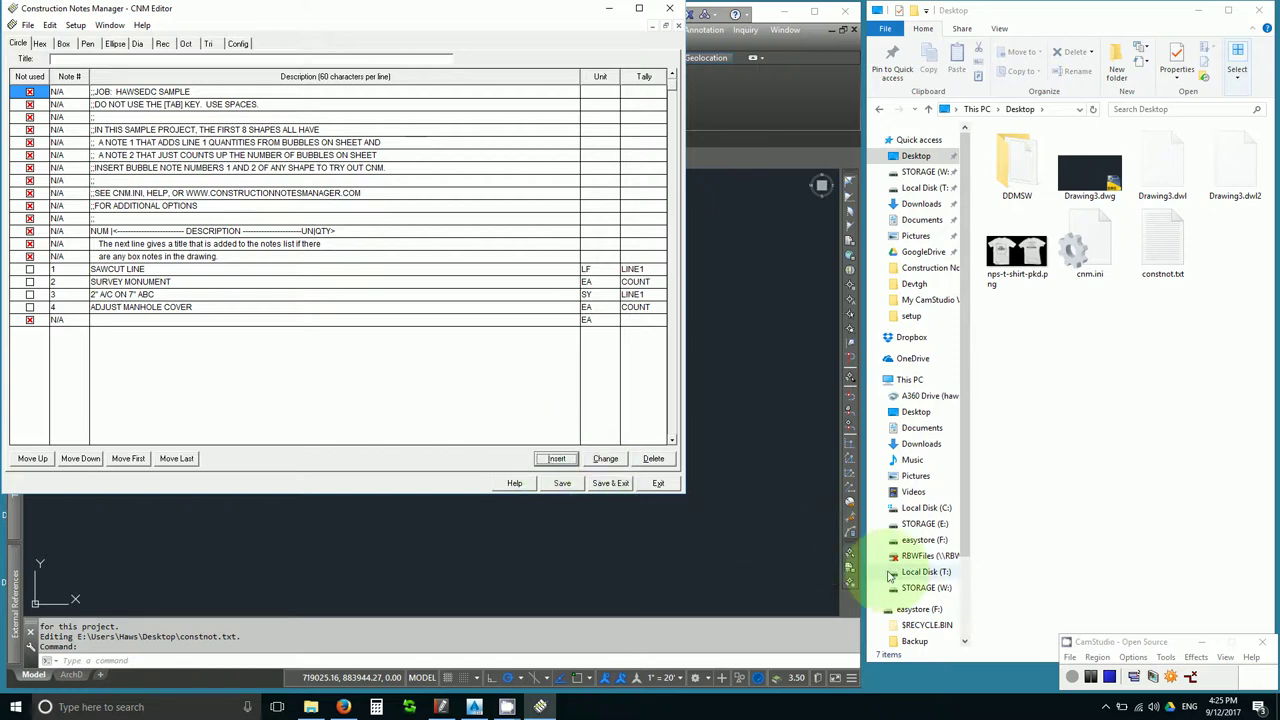
pyautogui.click(658, 485)
pyautogui.click(316, 281)
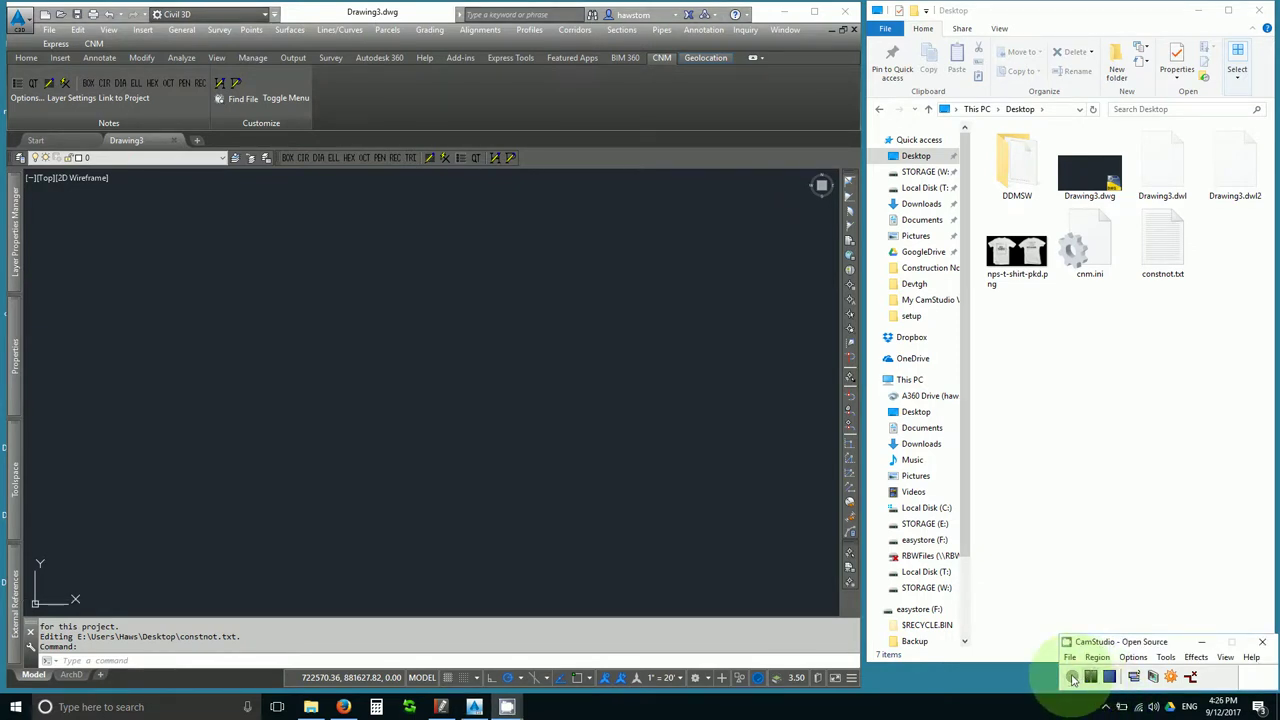
# Rename the Desktop file constnot.txt as constnot.csv and accept the extension change
pyautogui.click(1166, 280)
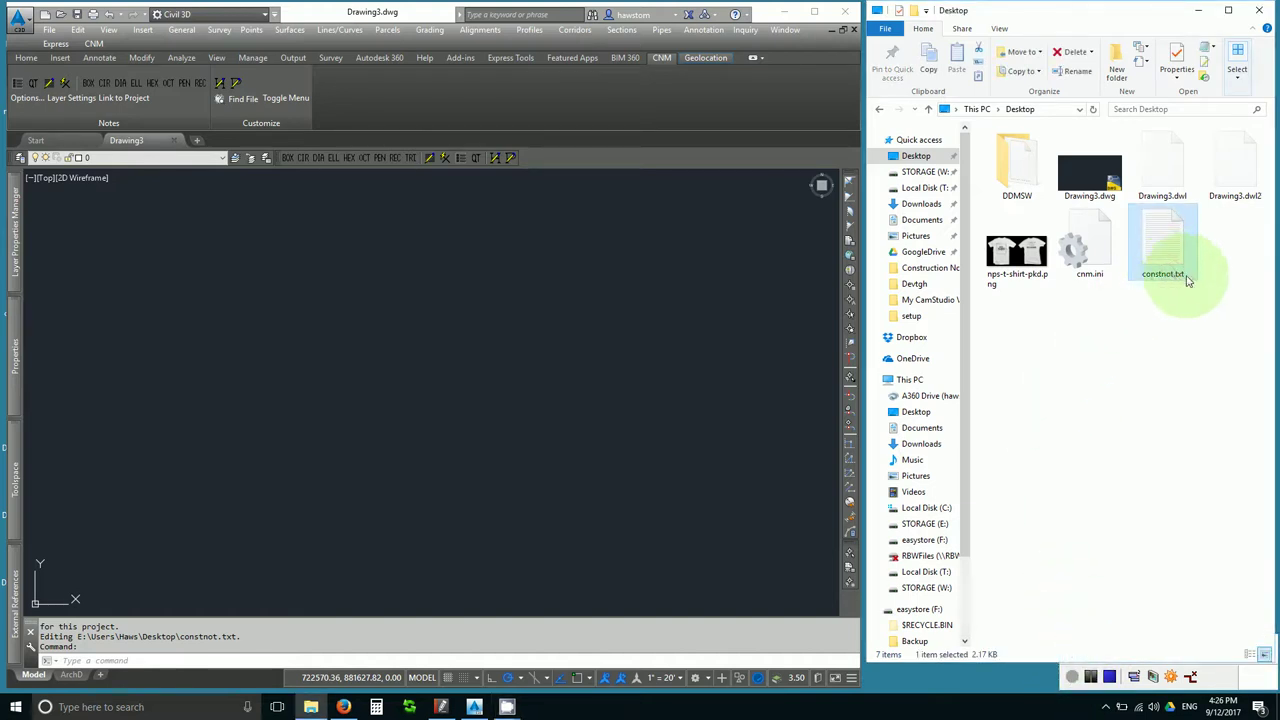
pyautogui.press('Escape')
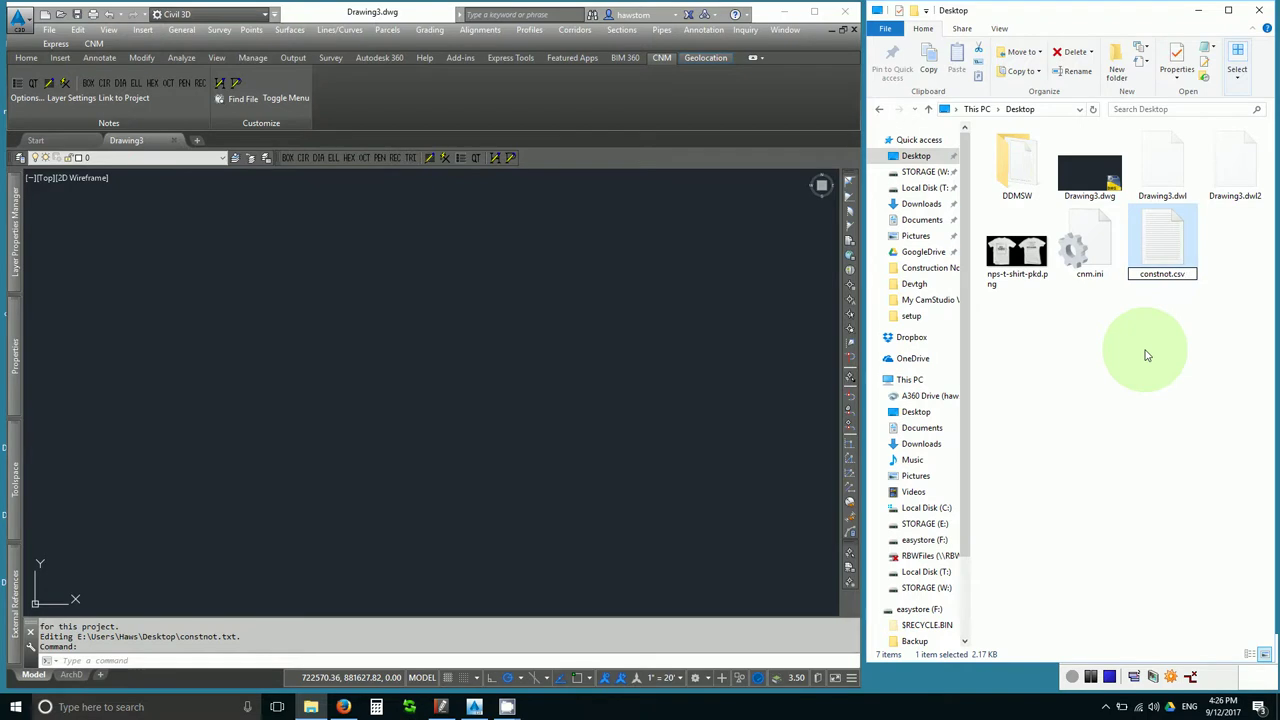
pyautogui.press('Return')
pyautogui.press('Return')
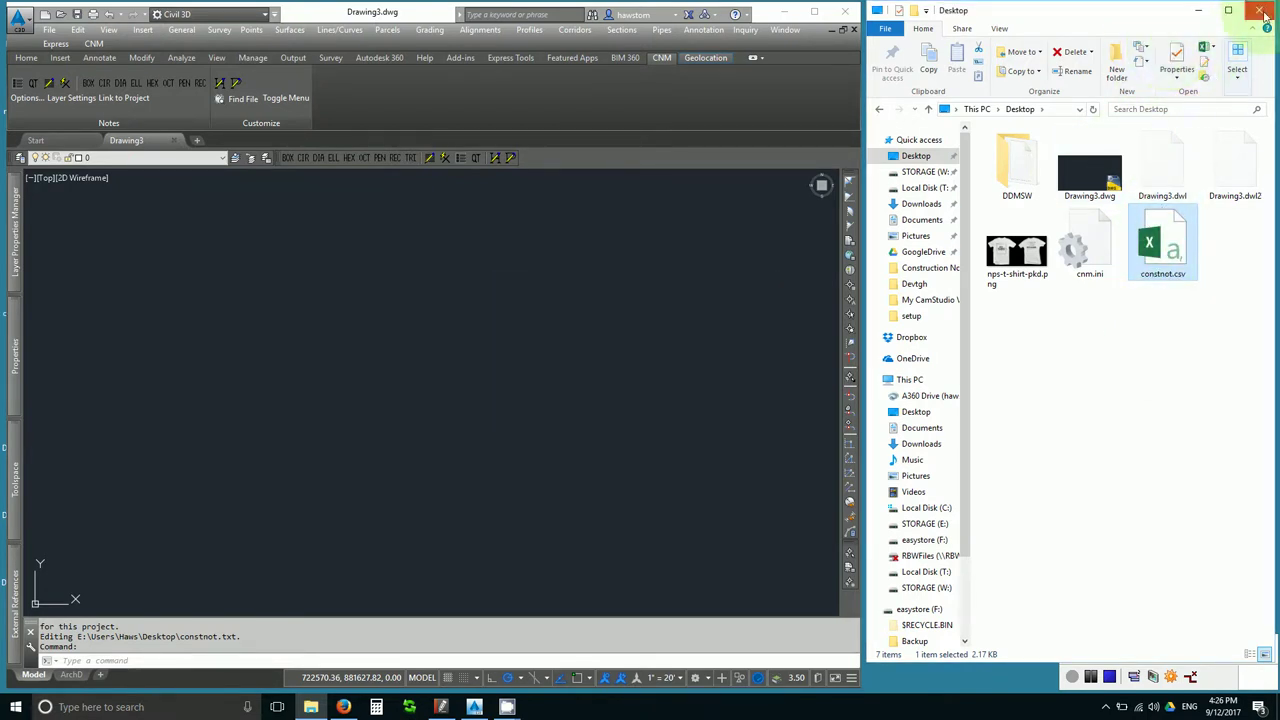
# Examine the folder options' setting for hiding extensions of known file types, and cancel without changes
pyautogui.click(1228, 10)
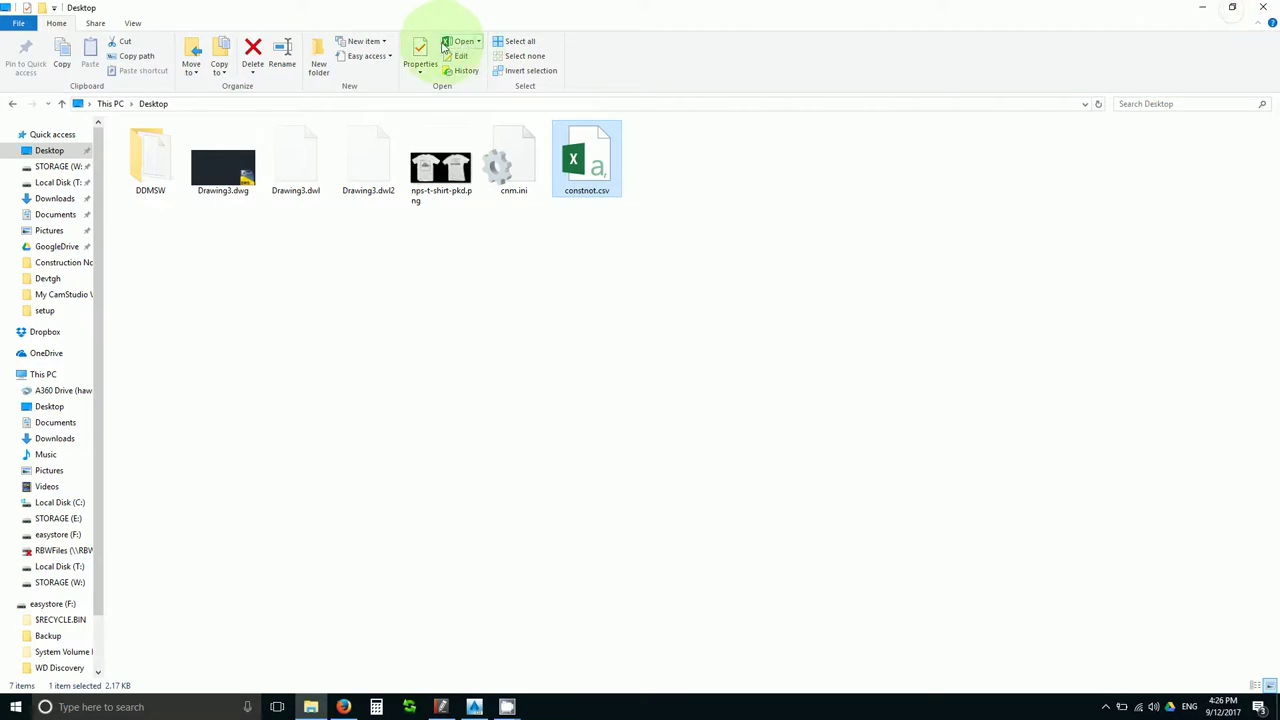
pyautogui.click(133, 22)
pyautogui.click(648, 74)
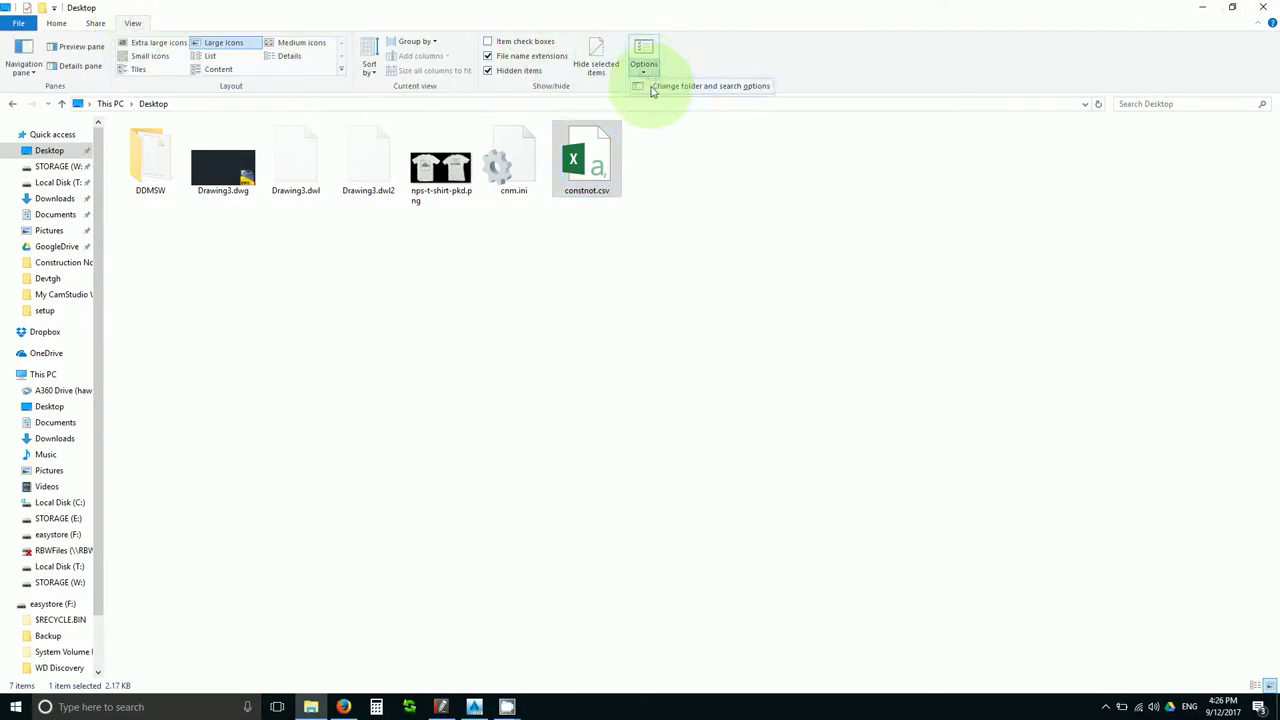
pyautogui.click(652, 86)
pyautogui.click(65, 159)
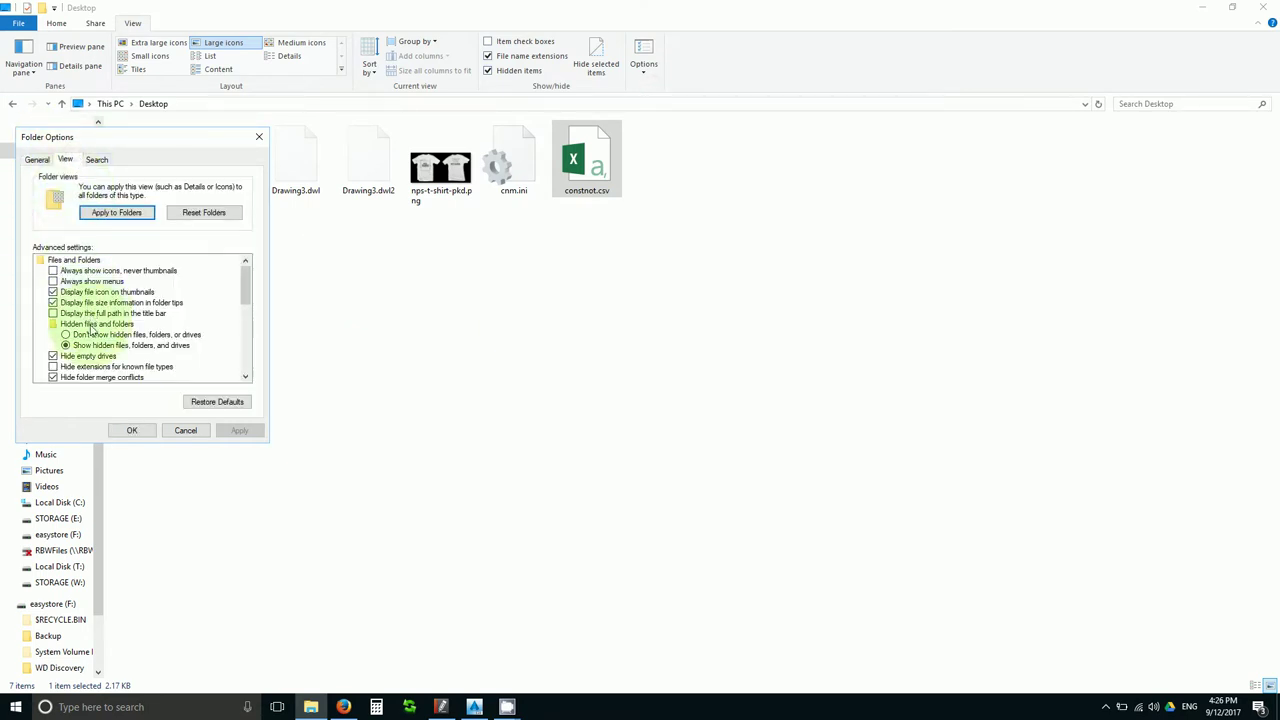
pyautogui.scroll(-1, 90, 332)
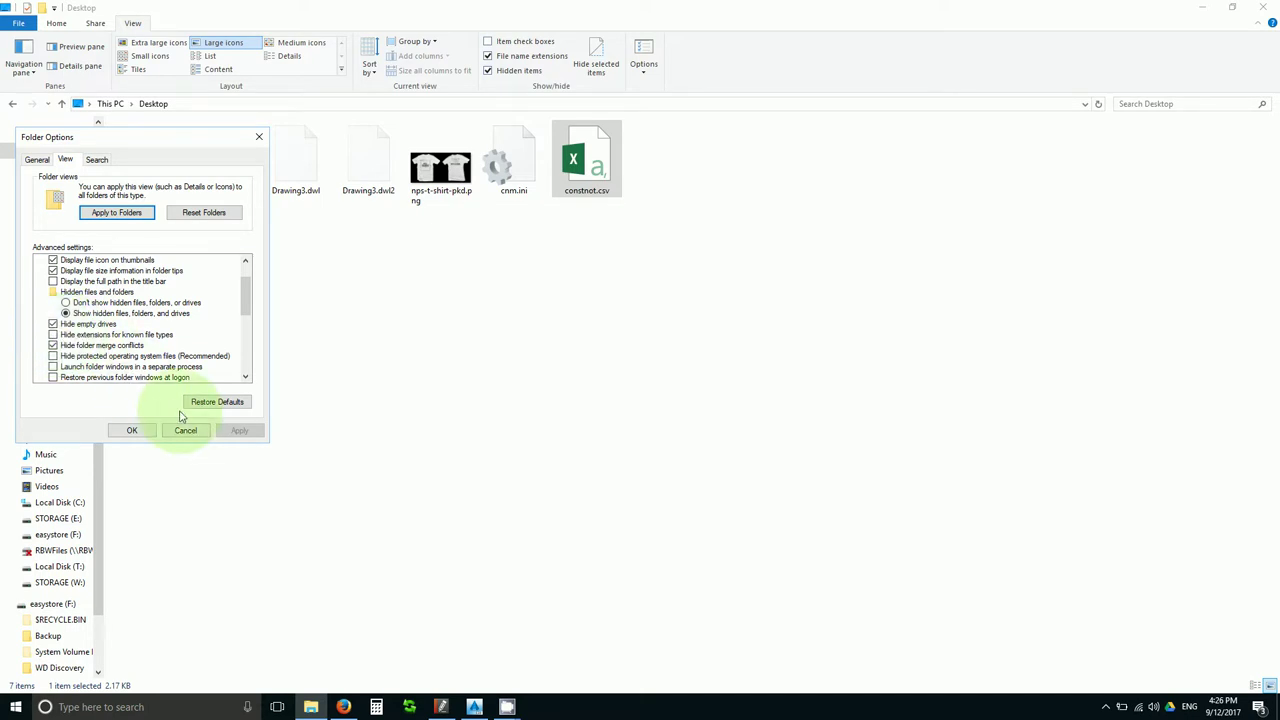
pyautogui.click(185, 430)
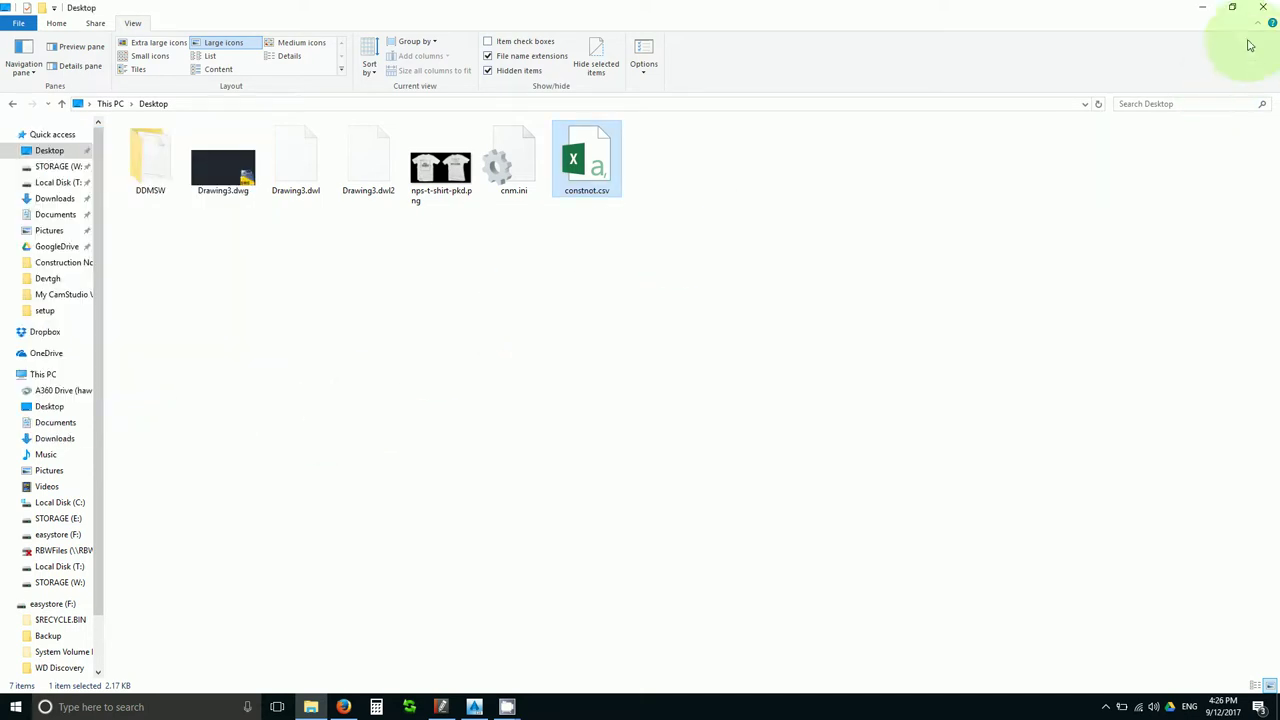
pyautogui.hotkey('alt', 'Tab')
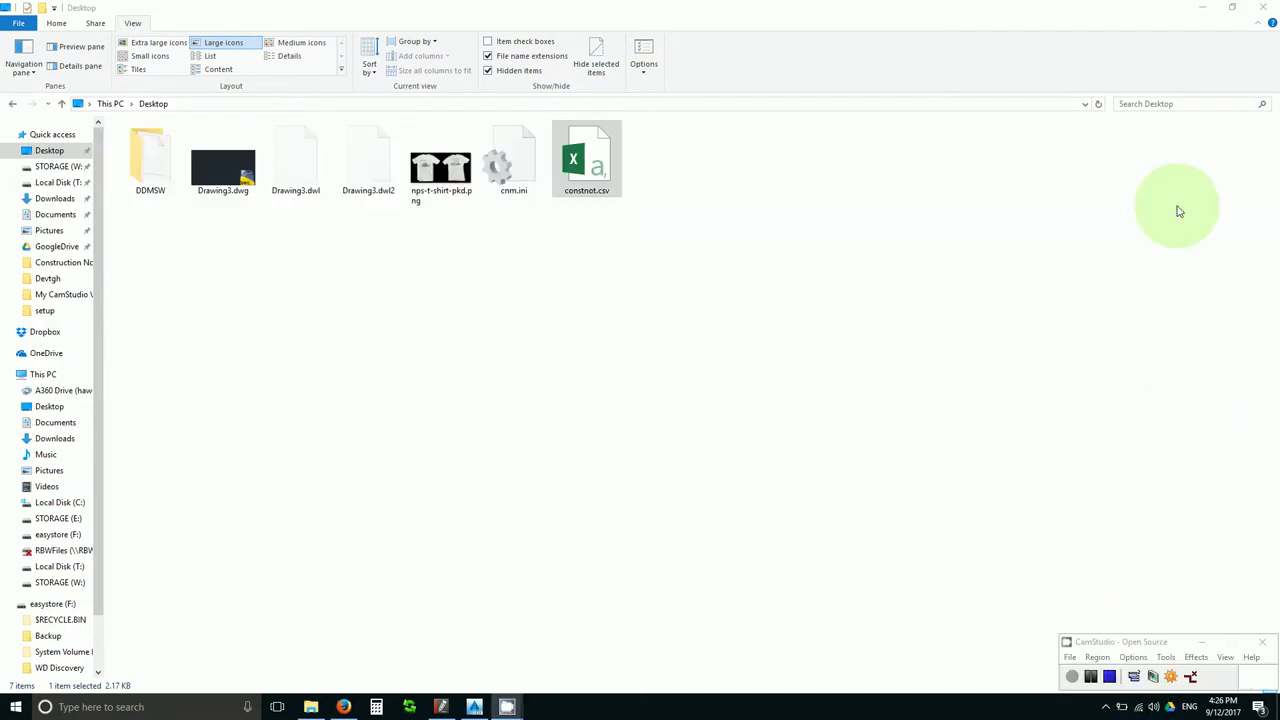
pyautogui.click(1091, 677)
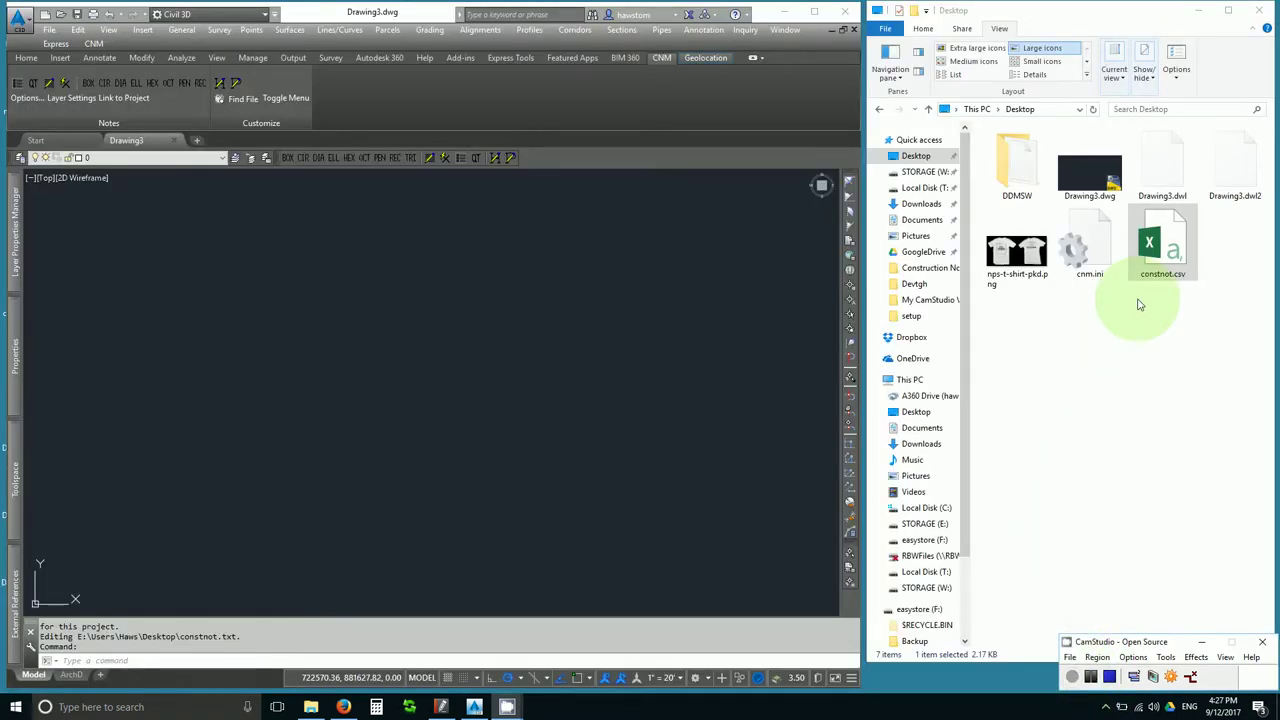
# Set the project notes file in the CNM options to constnot.csv on the Desktop and accept the options
pyautogui.moveTo(1160, 247); pyautogui.dragTo(549, 217)
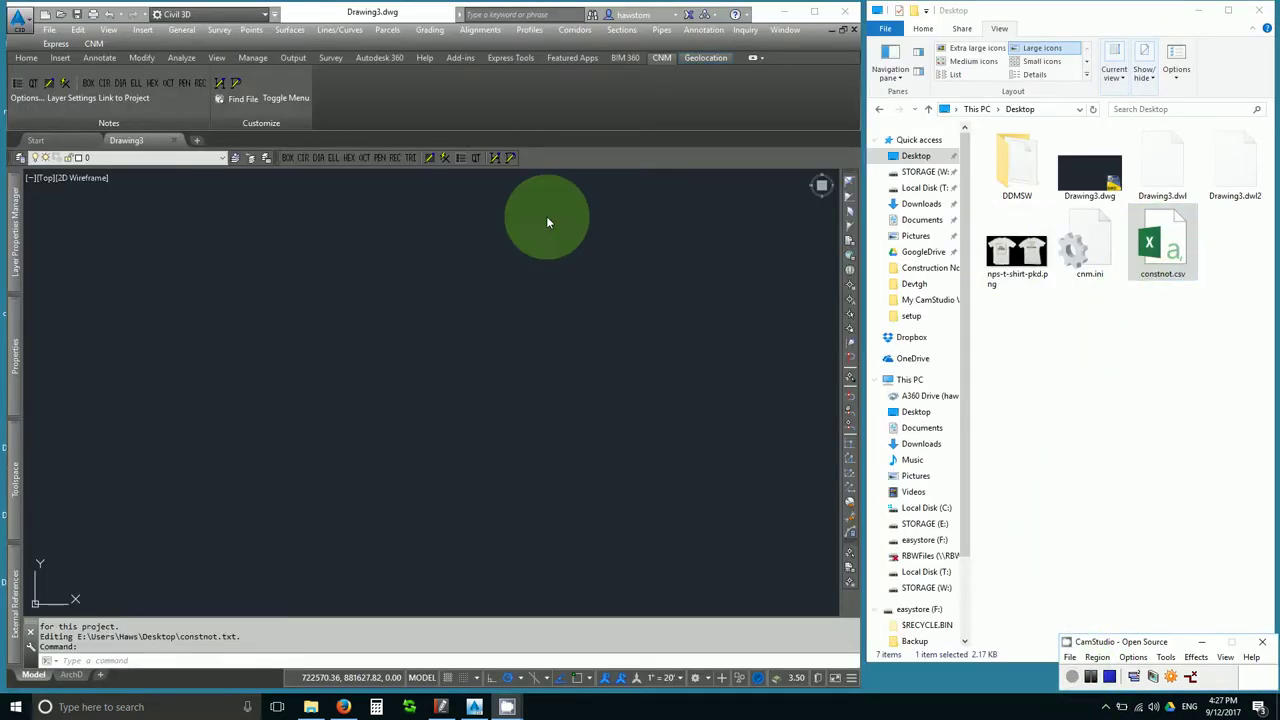
pyautogui.click(93, 47)
pyautogui.click(112, 55)
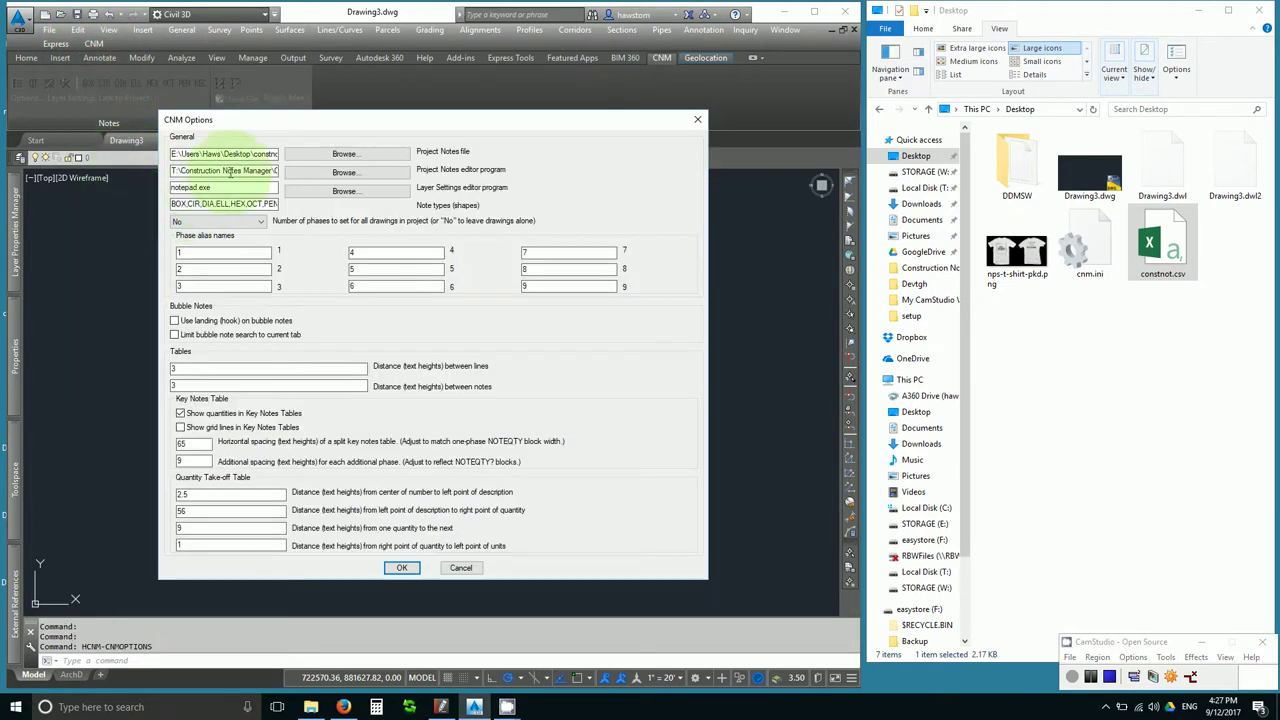
pyautogui.moveTo(246, 154); pyautogui.dragTo(276, 155)
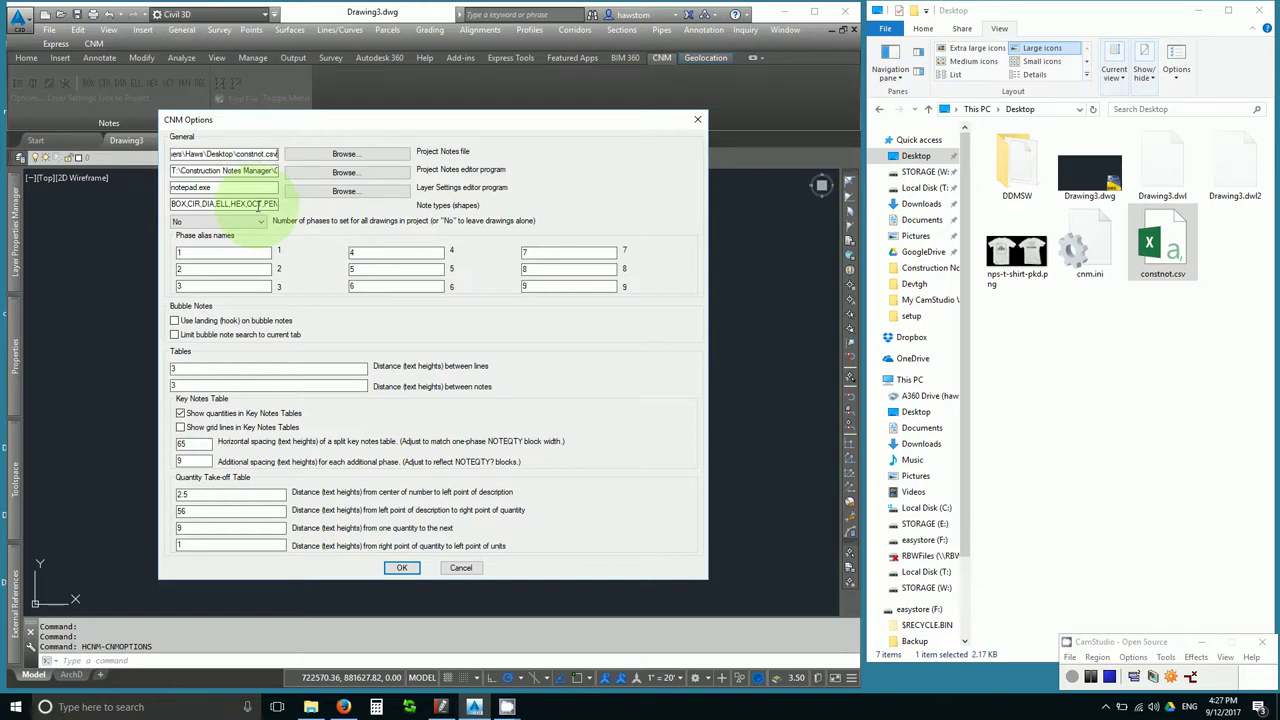
pyautogui.click(400, 568)
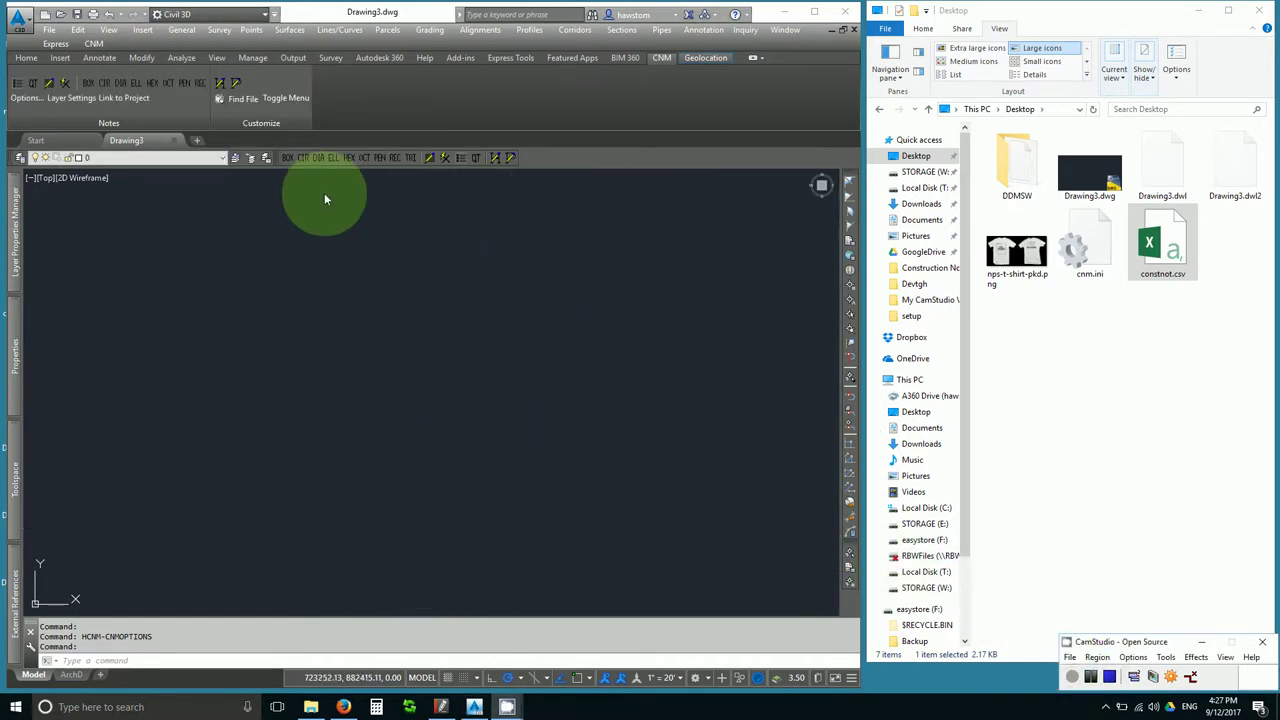
# View the CSV project notes in the CNM Editor and exit without saving
pyautogui.click(430, 158)
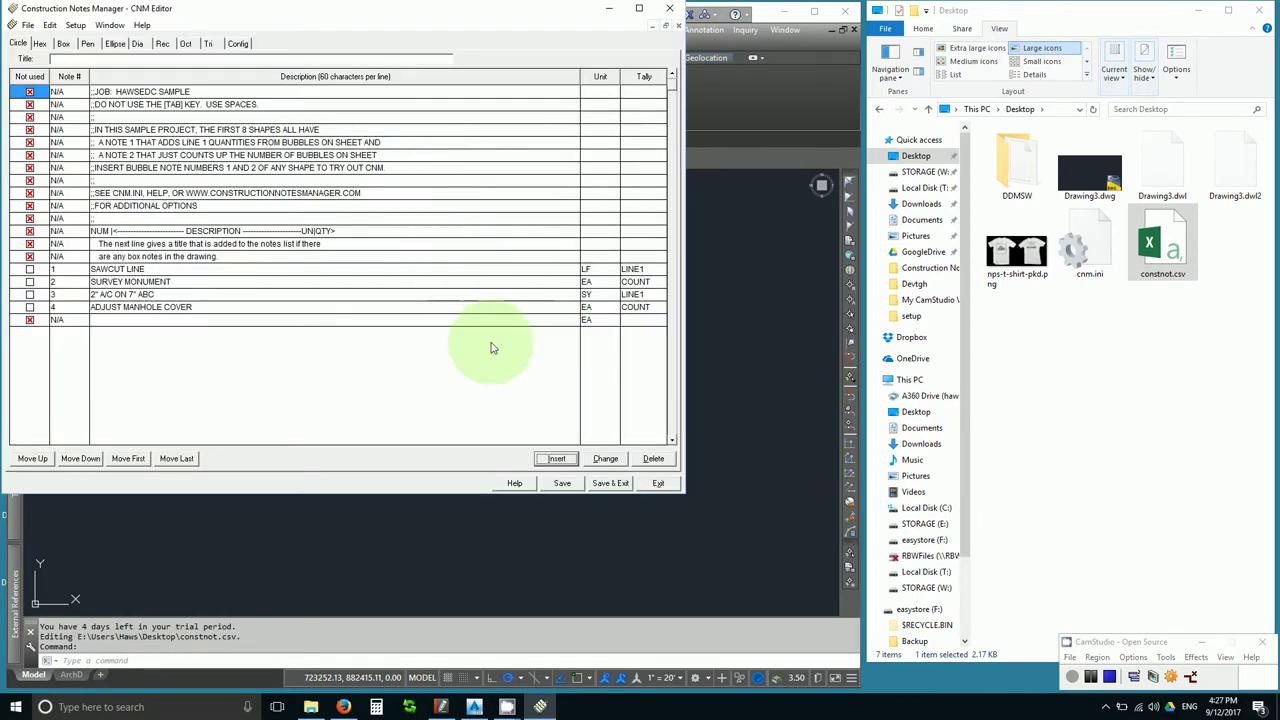
pyautogui.click(656, 485)
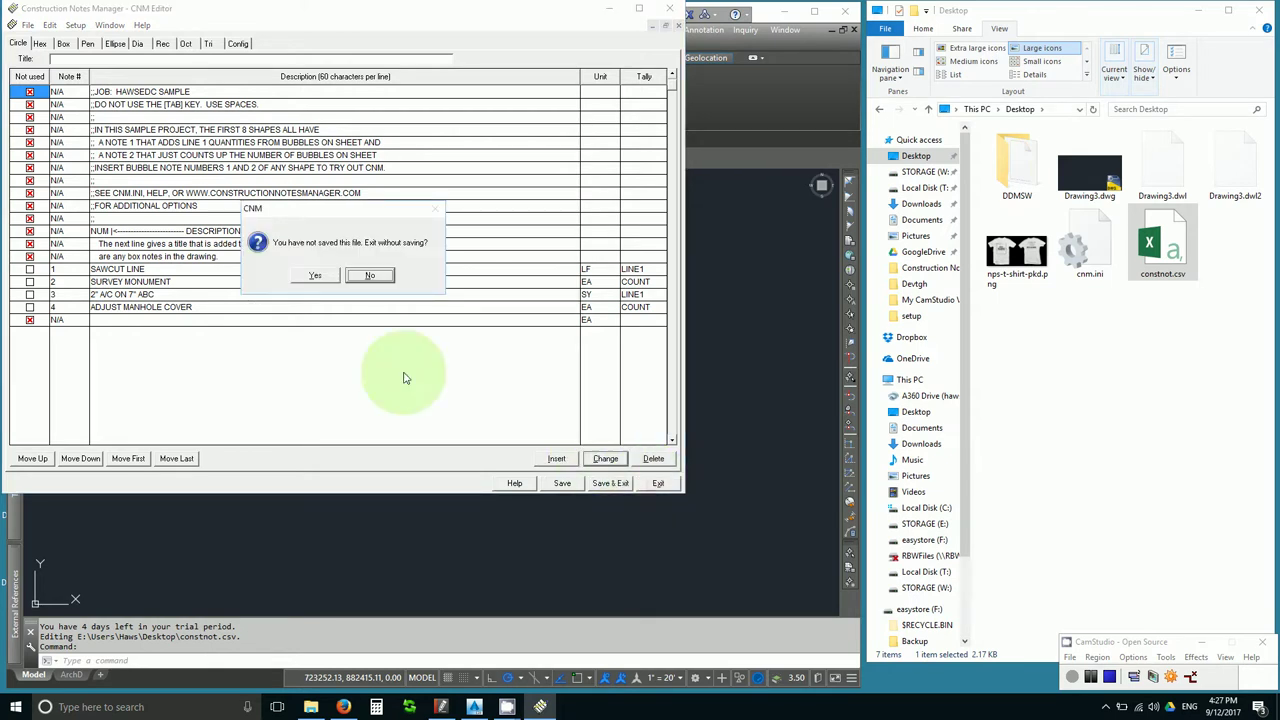
pyautogui.click(313, 277)
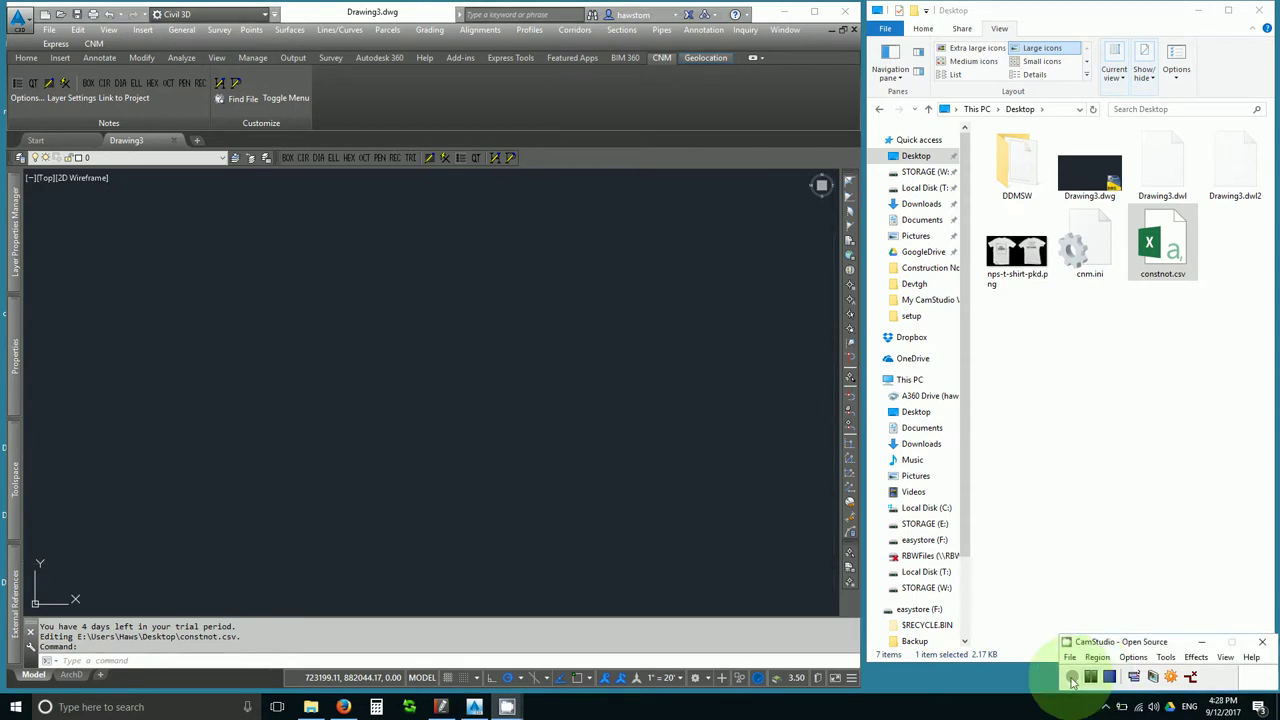
# Open the Desktop file constnot.csv in LibreOffice Calc, accepting the comma-separated text import settings
pyautogui.rightClick(1162, 263)
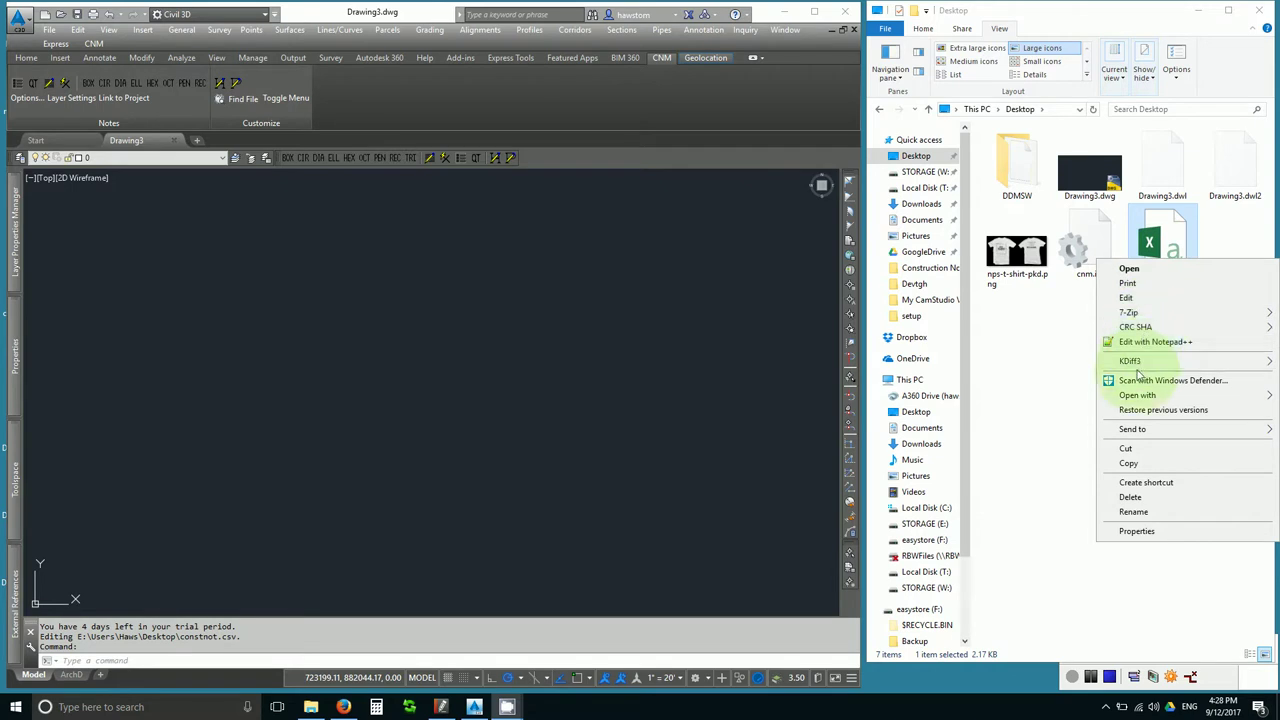
pyautogui.moveTo(1132, 396)
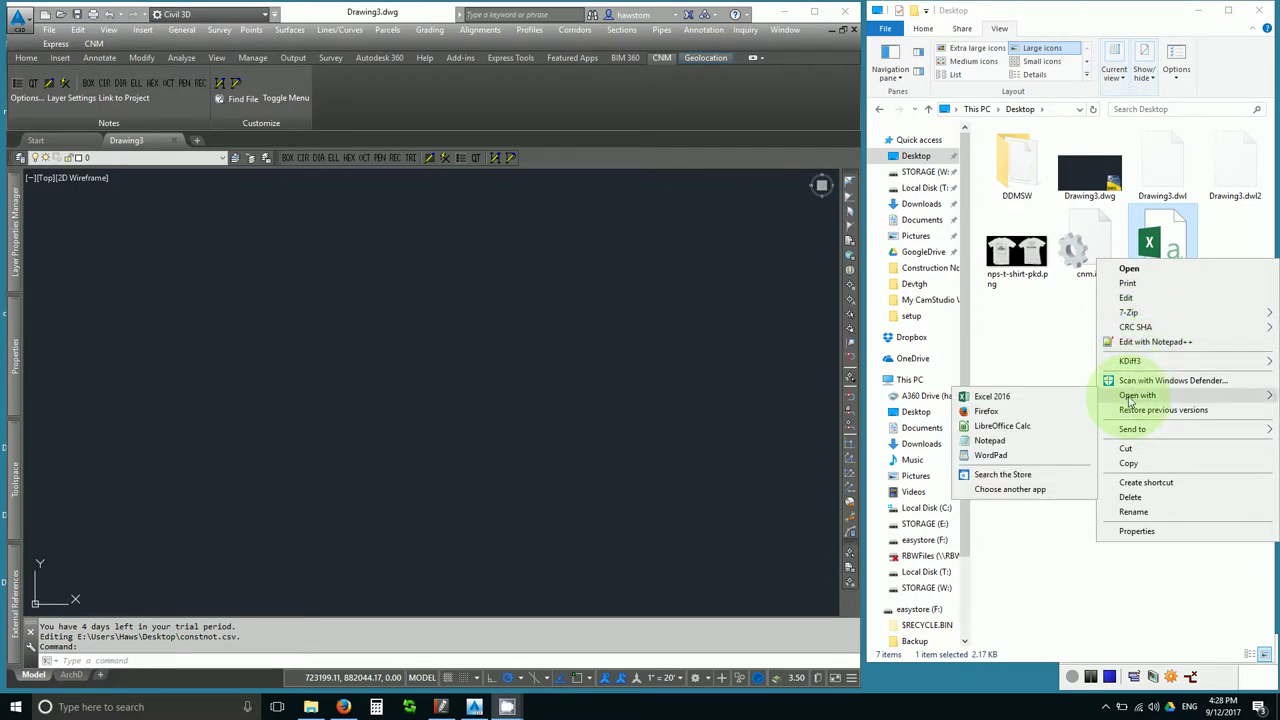
pyautogui.click(997, 428)
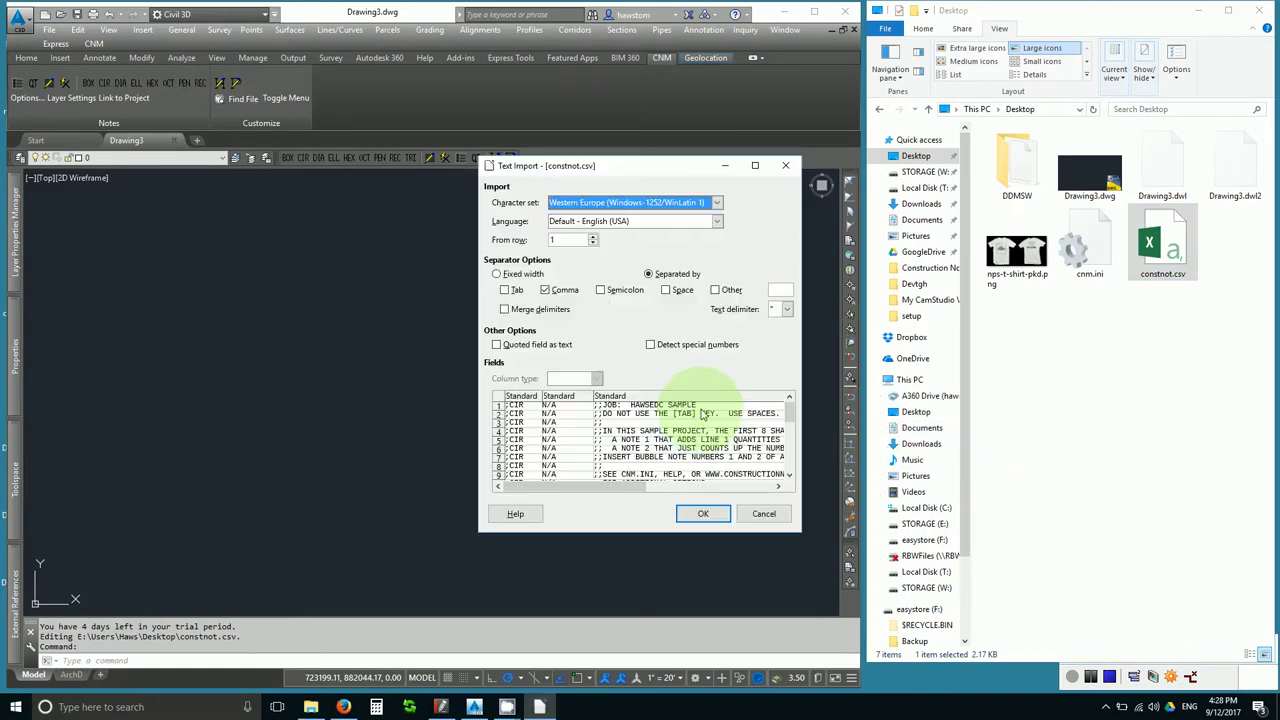
pyautogui.press('Return')
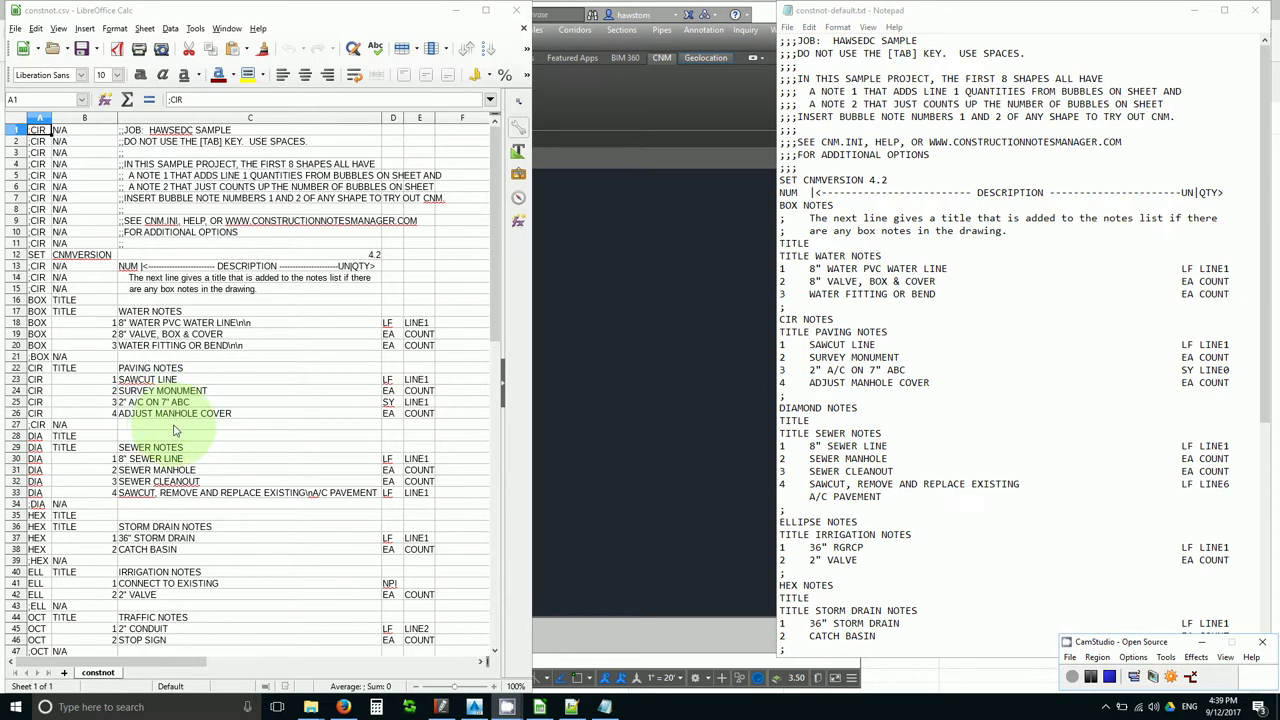
pyautogui.click(1073, 678)
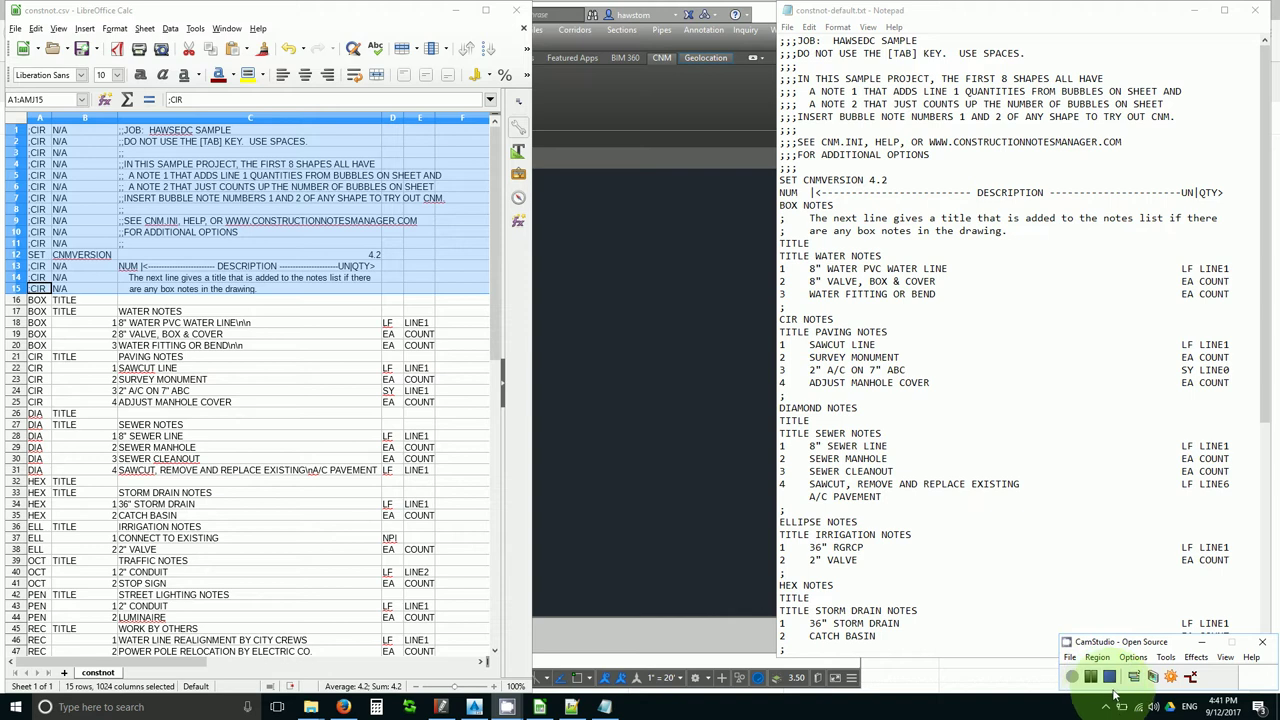
pyautogui.click(1091, 678)
pyautogui.click(1072, 678)
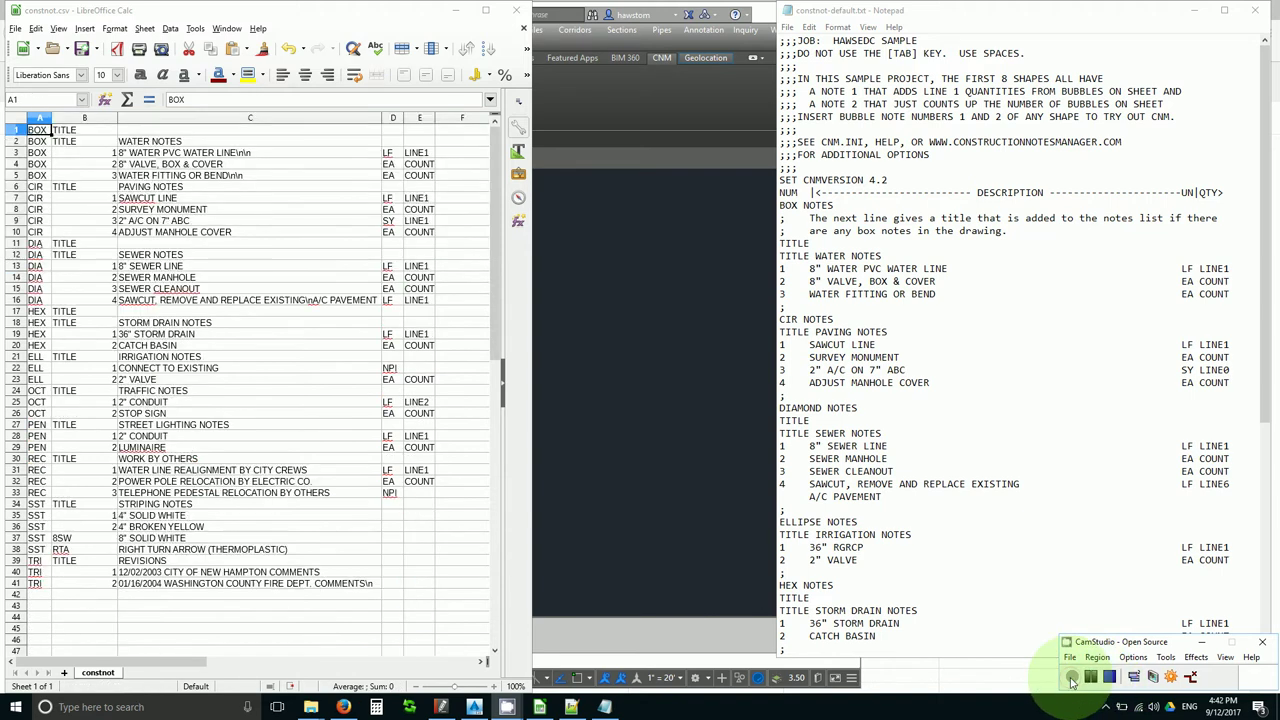